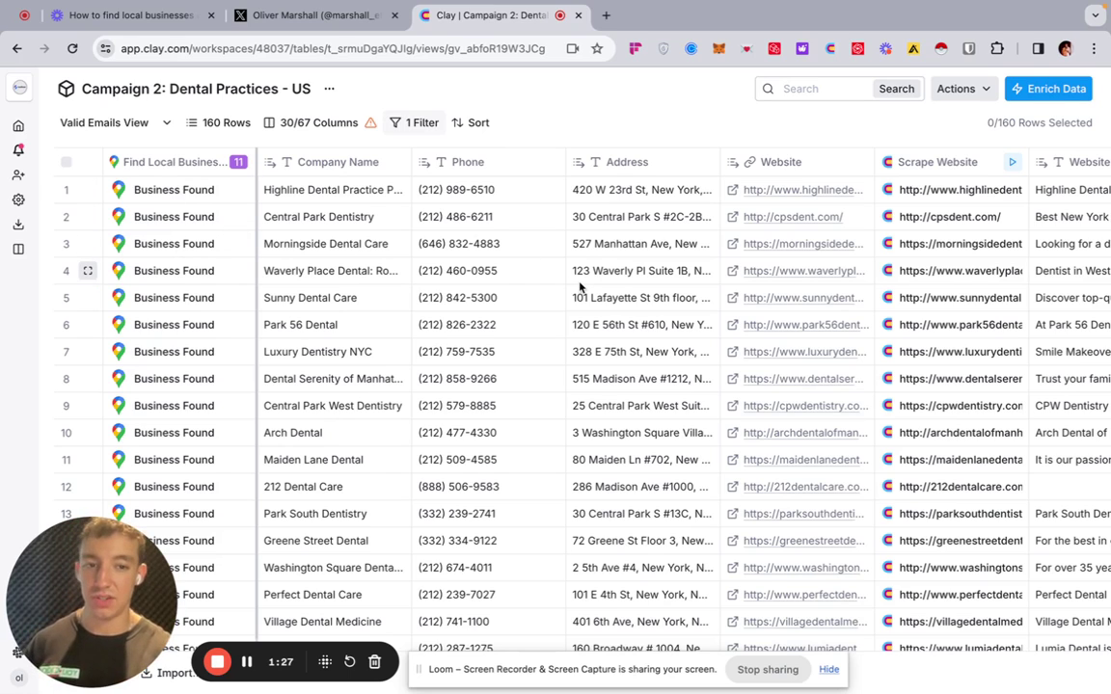
scroll(580, 287, "right", 3)
scroll(578, 289, "left", 3)
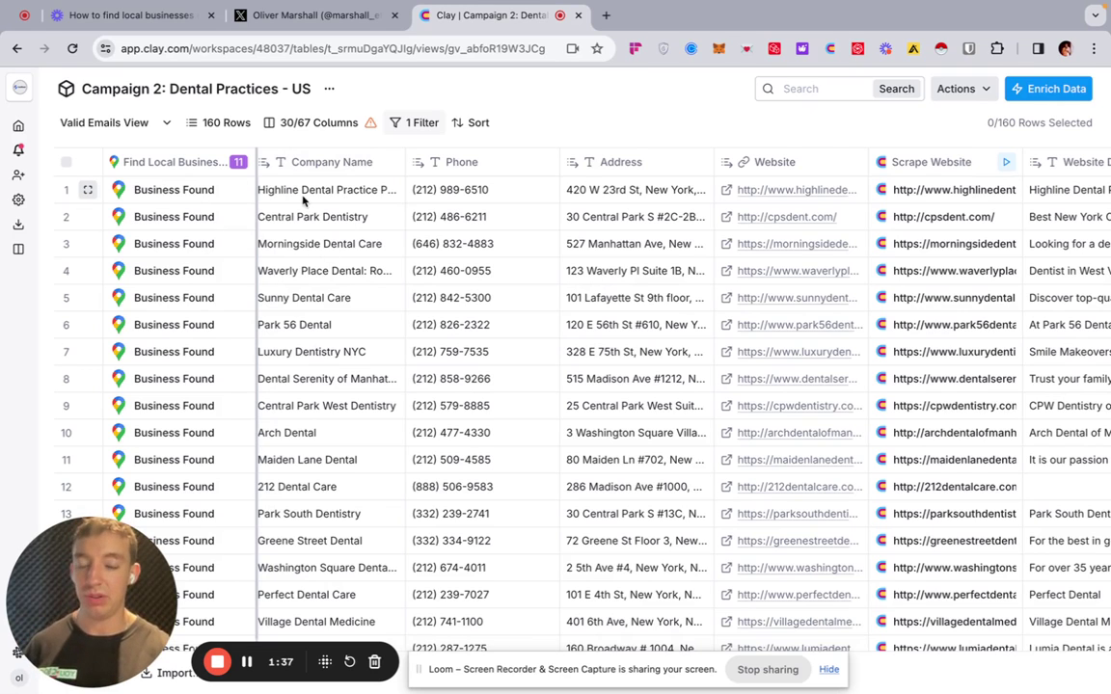
scroll(413, 194, "right", 3)
scroll(636, 213, "right", 3)
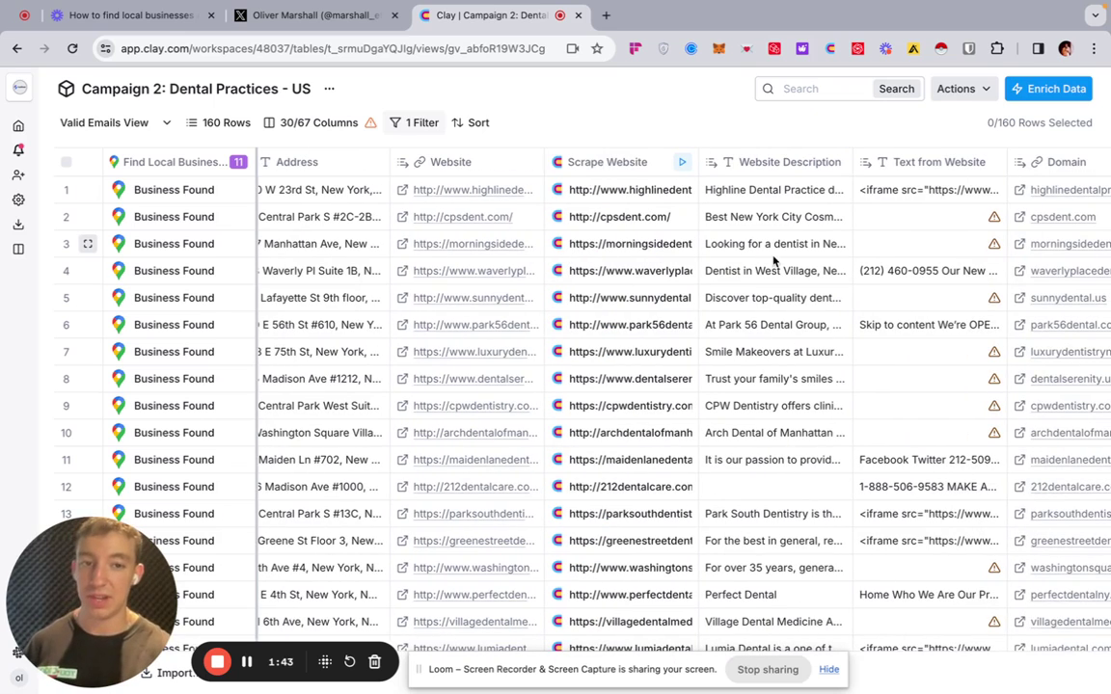
scroll(713, 221, "right", 2)
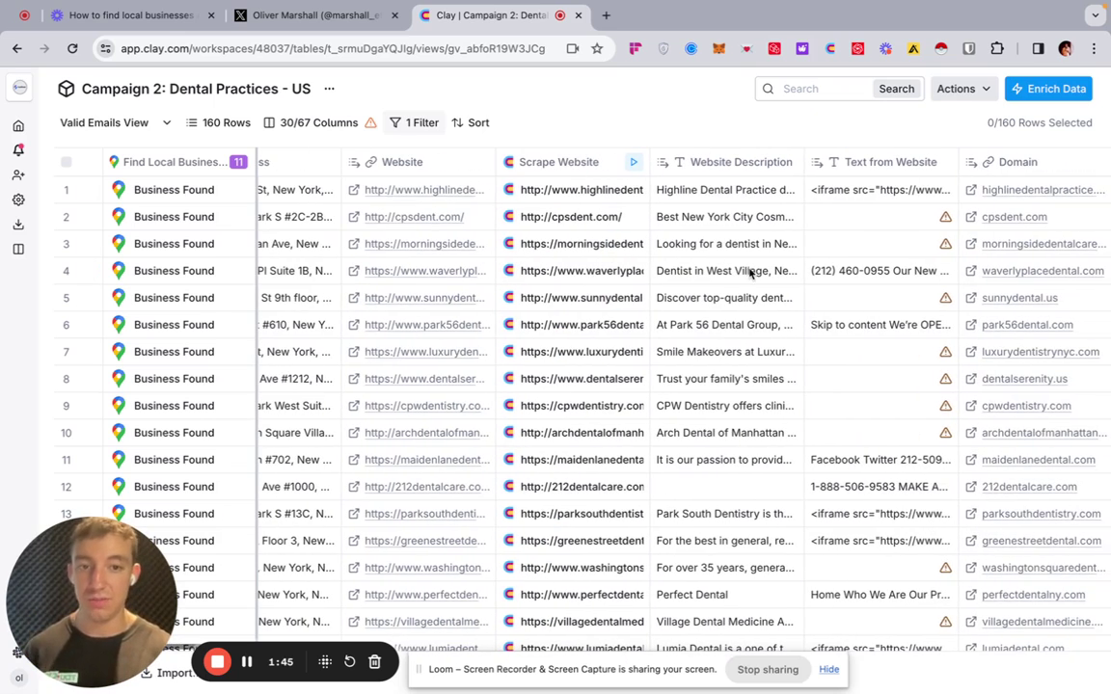
scroll(762, 250, "right", 3)
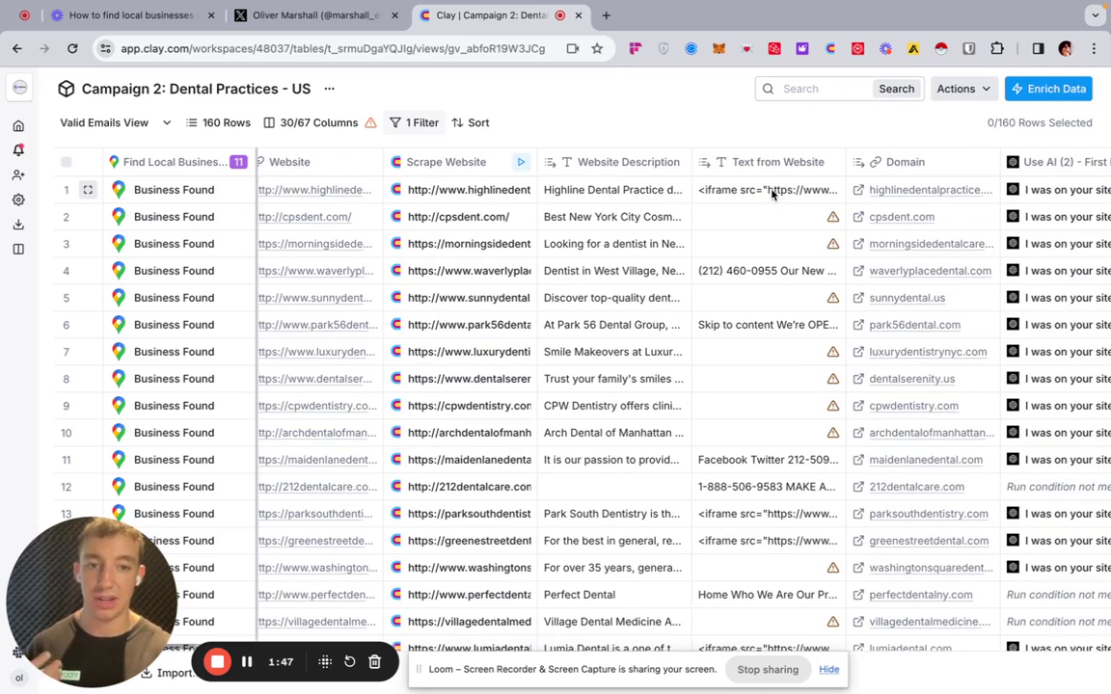
left_click(769, 191)
left_click(764, 325)
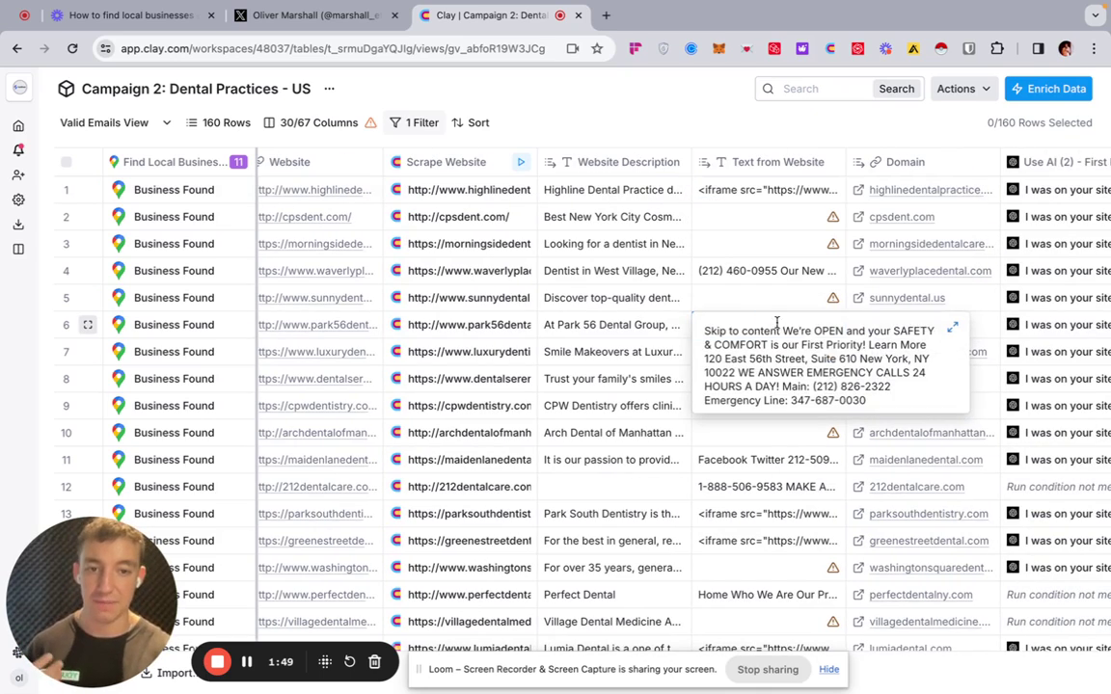
scroll(777, 369, "down", 5)
scroll(777, 369, "down", 3)
left_click(761, 460)
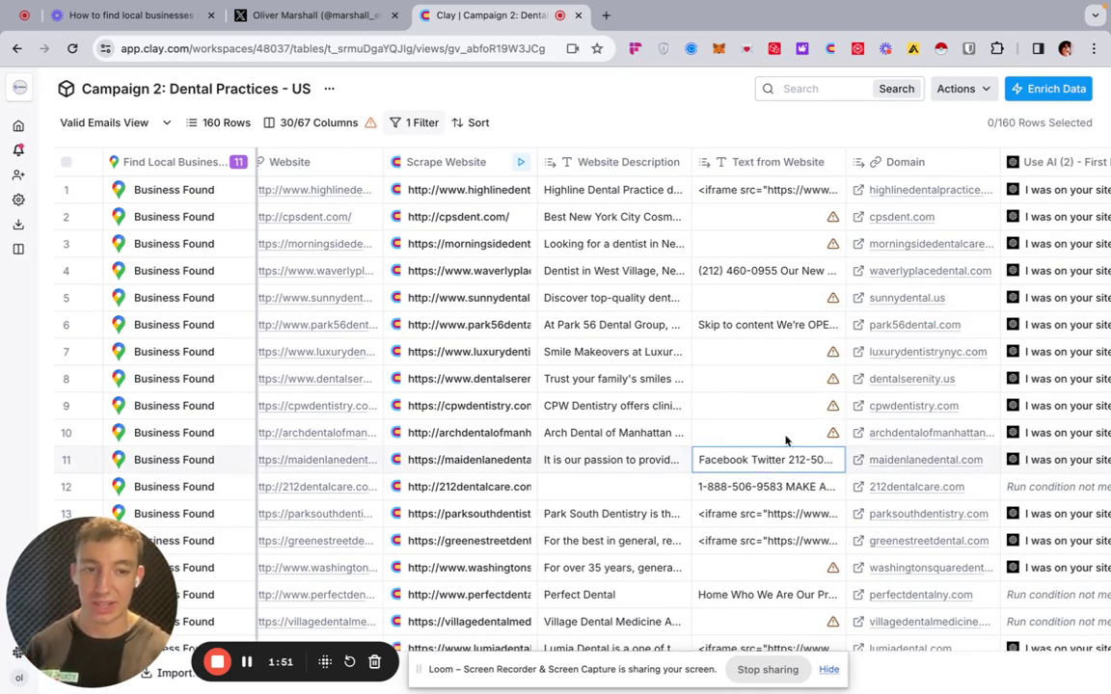
scroll(755, 287, "right", 3)
scroll(820, 318, "right", 8)
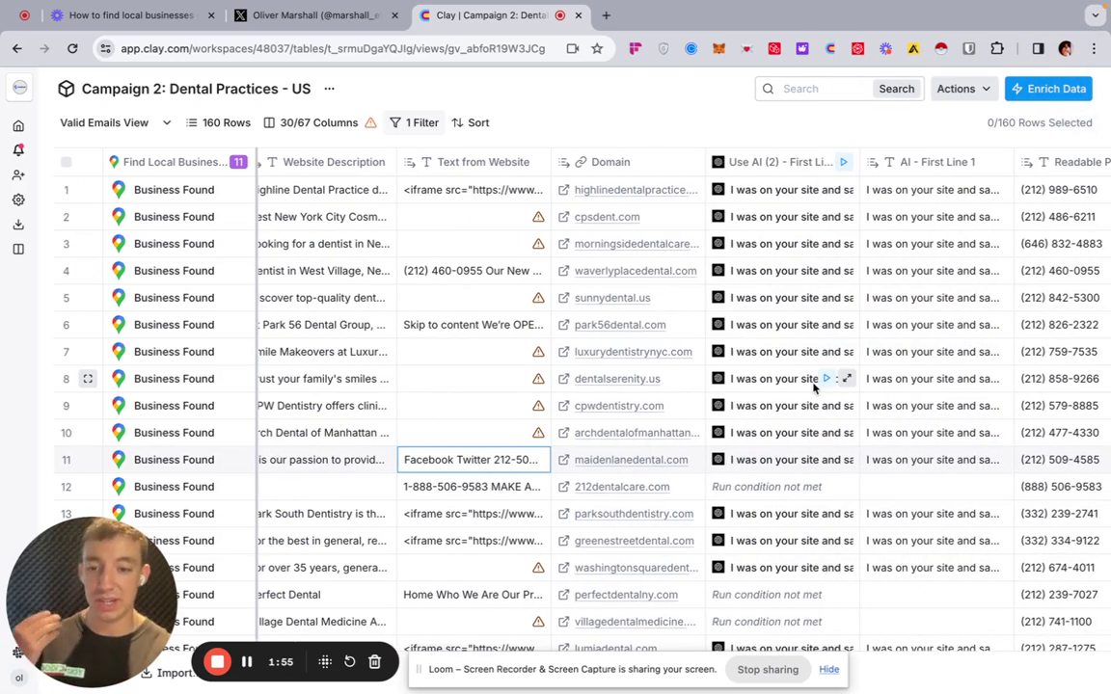
scroll(814, 386, "right", 6)
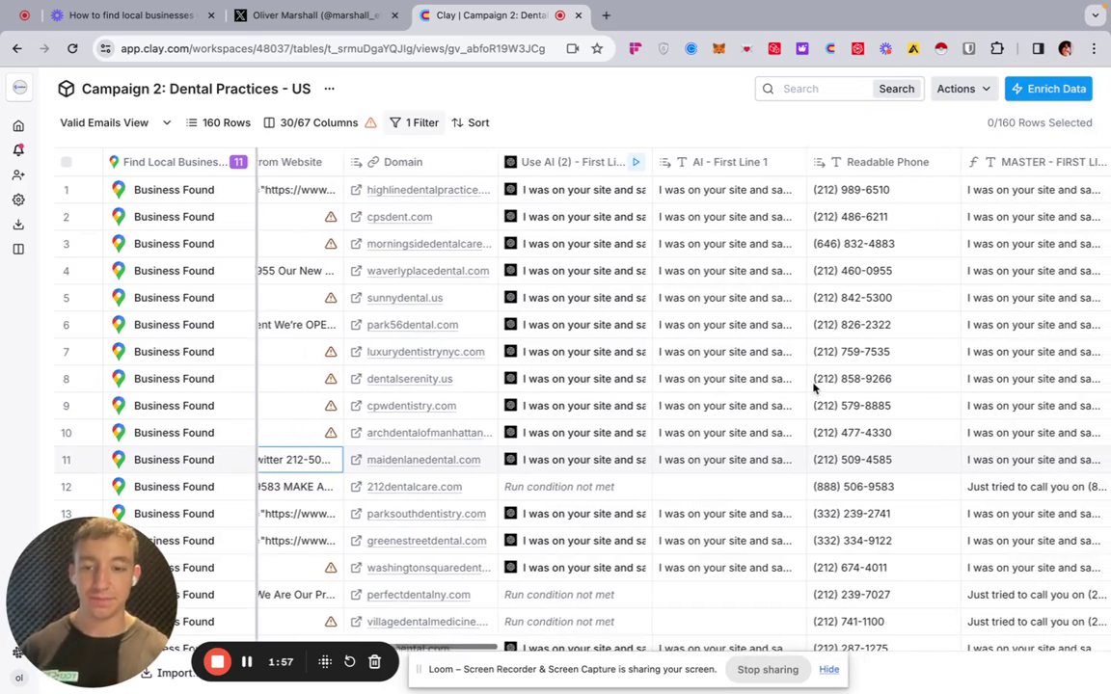
scroll(813, 385, "right", 4)
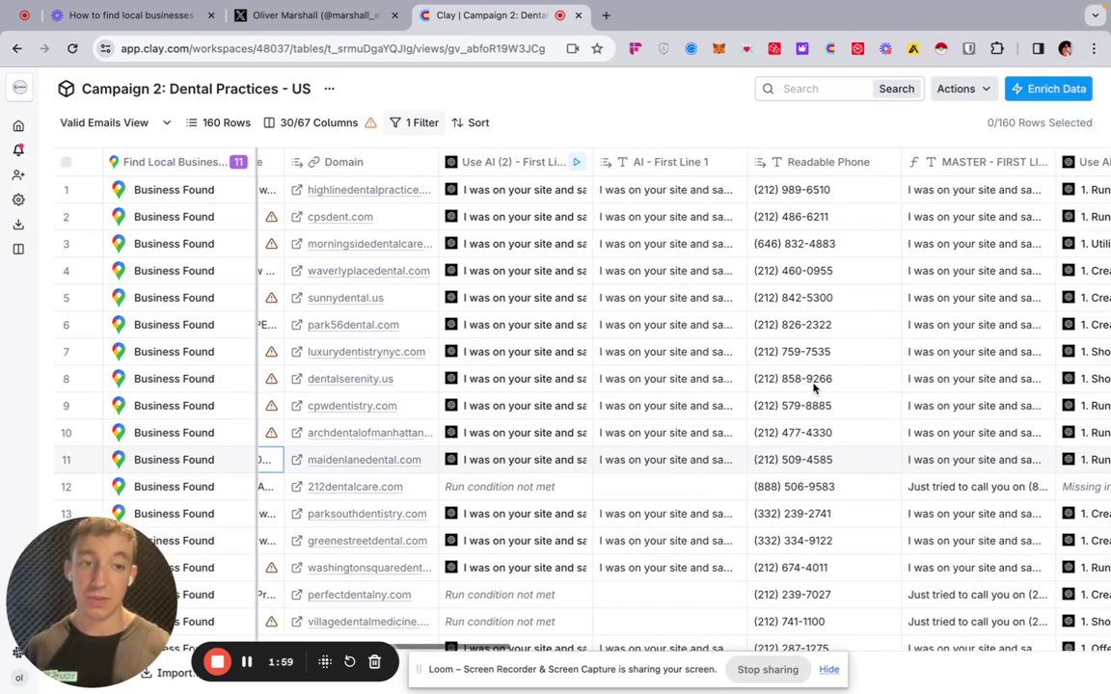
scroll(813, 386, "right", 6)
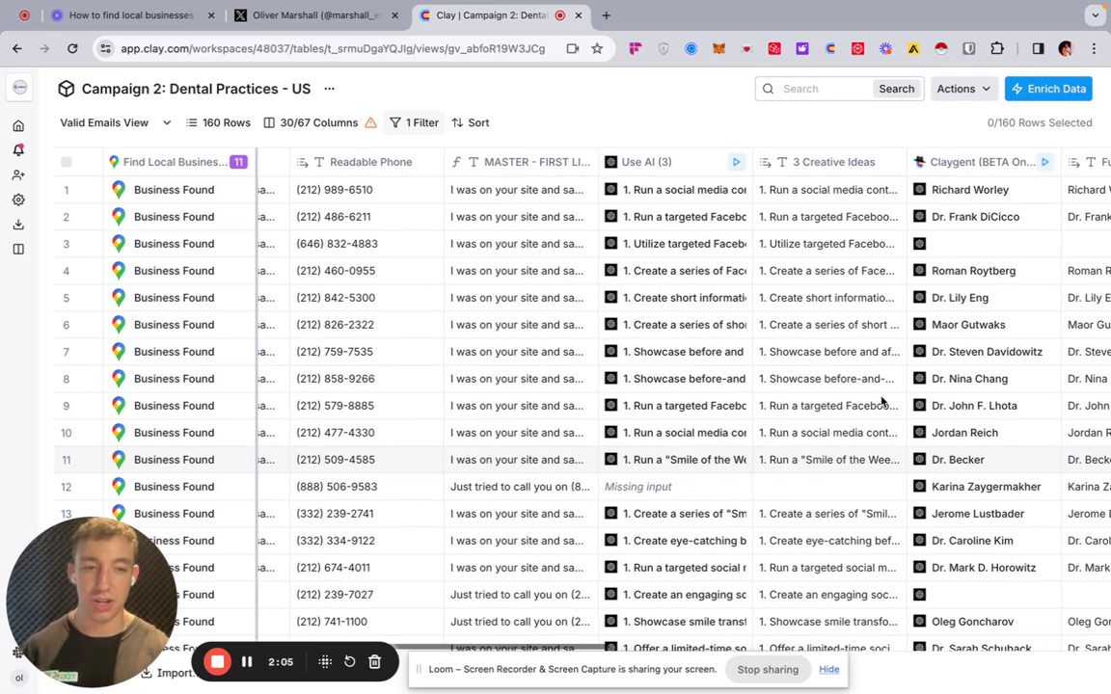
scroll(881, 403, "right", 4)
scroll(880, 403, "right", 5)
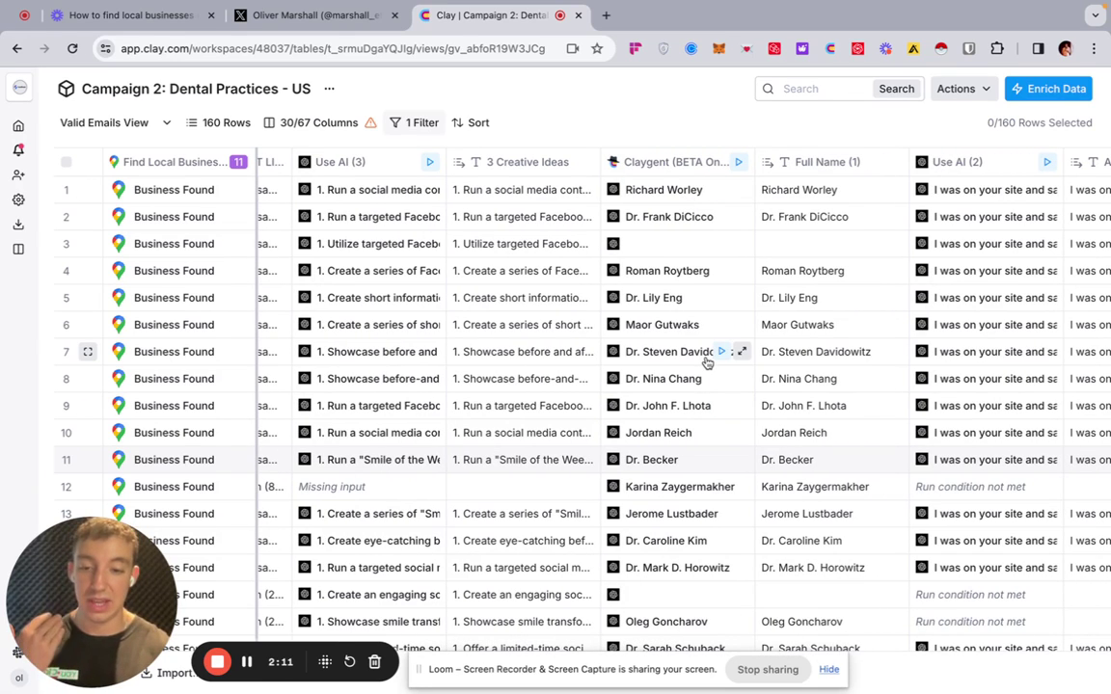
scroll(707, 362, "right", 8)
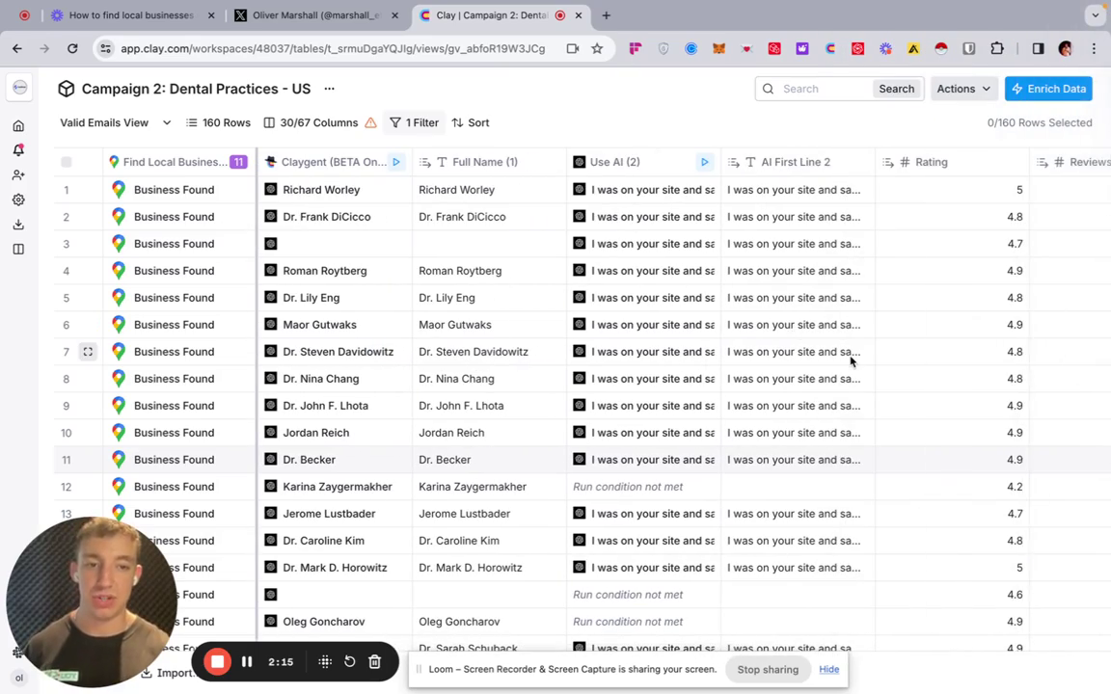
scroll(848, 355, "right", 10)
scroll(850, 360, "right", 4)
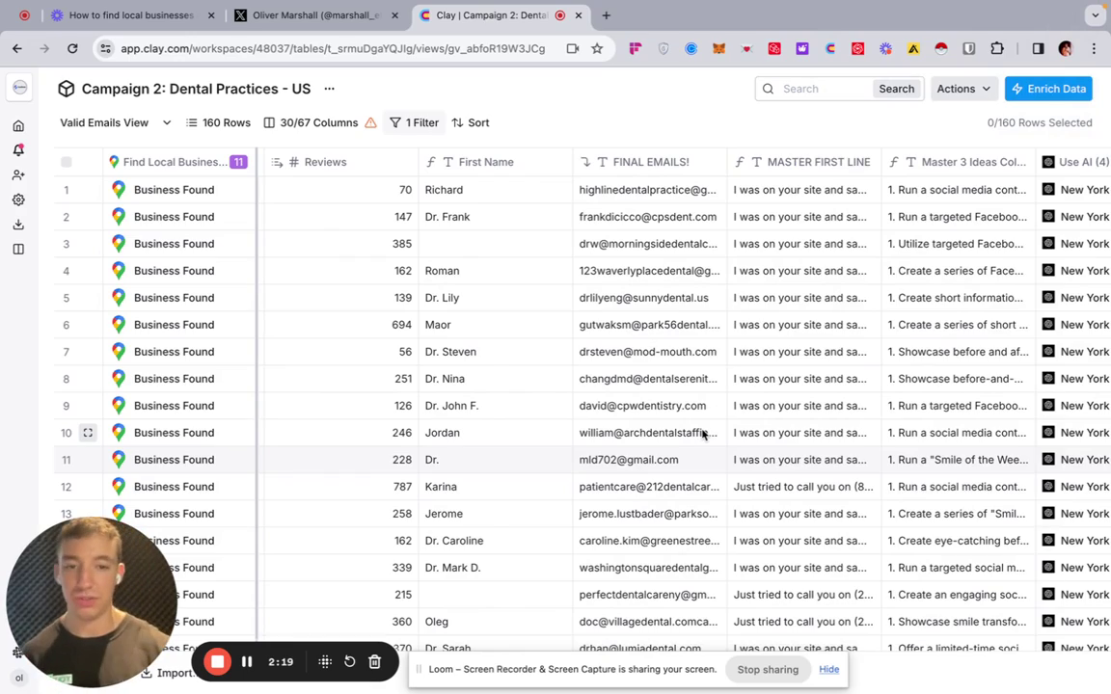
scroll(702, 434, "right", 10)
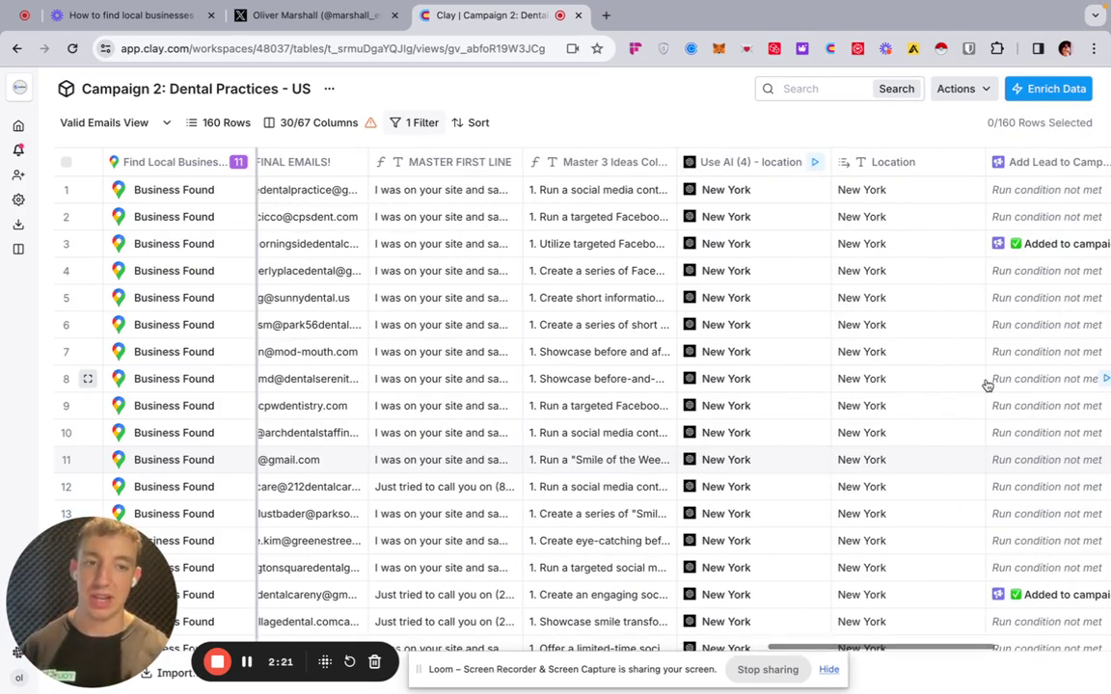
scroll(986, 384, "left", 20)
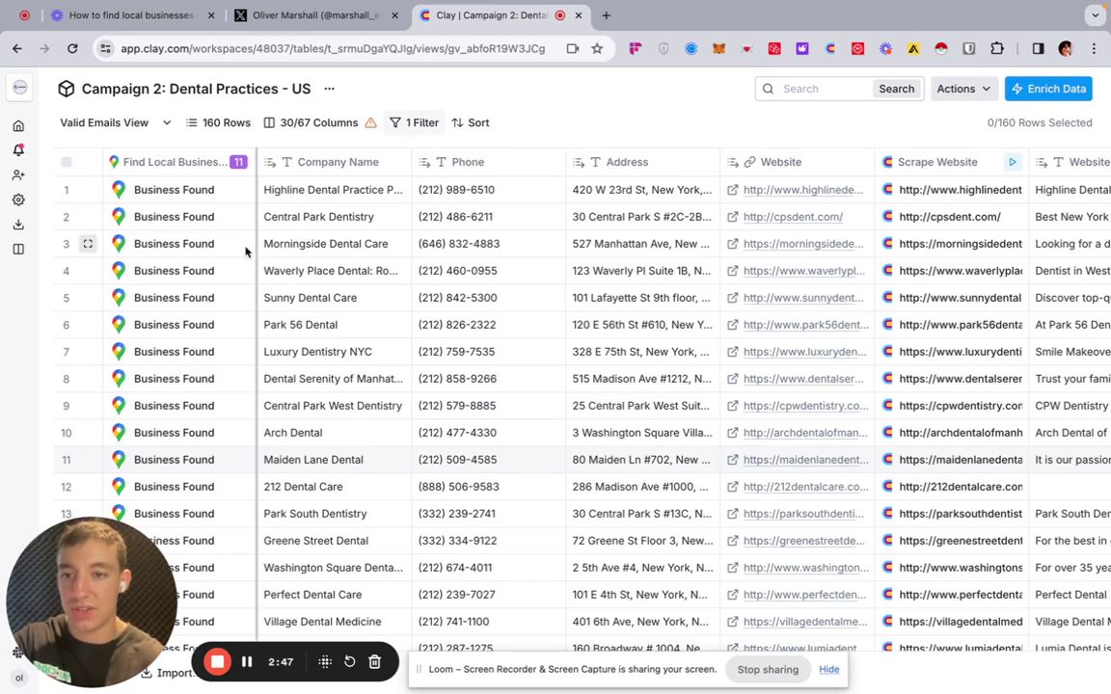
scroll(453, 217, "right", 5)
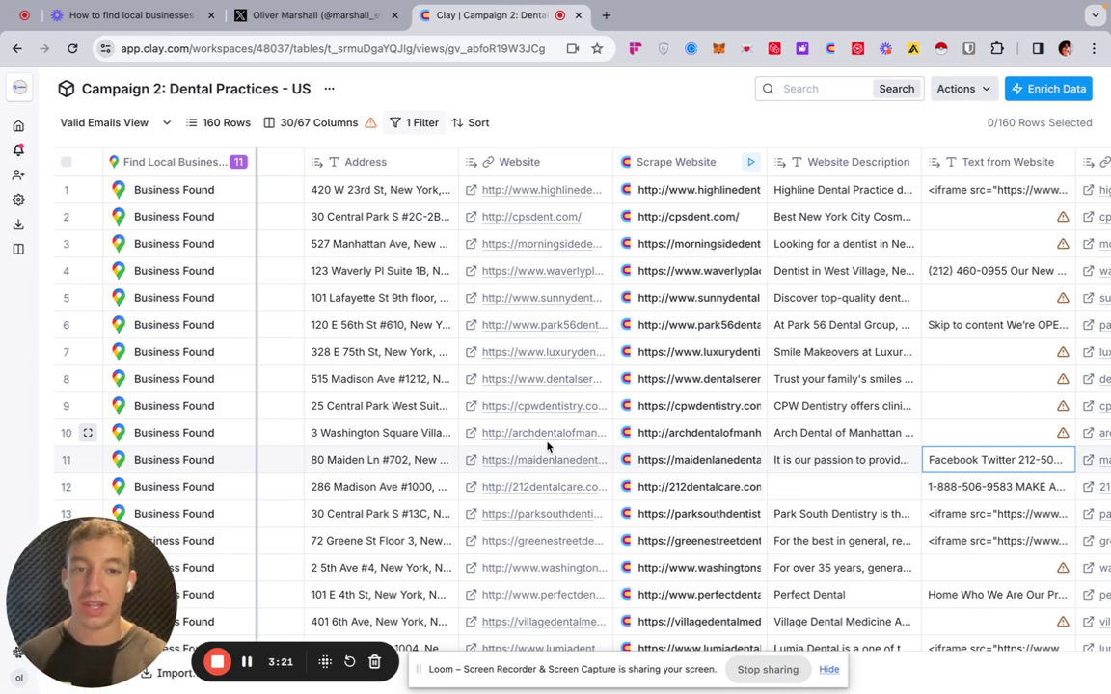
scroll(546, 446, "right", 3)
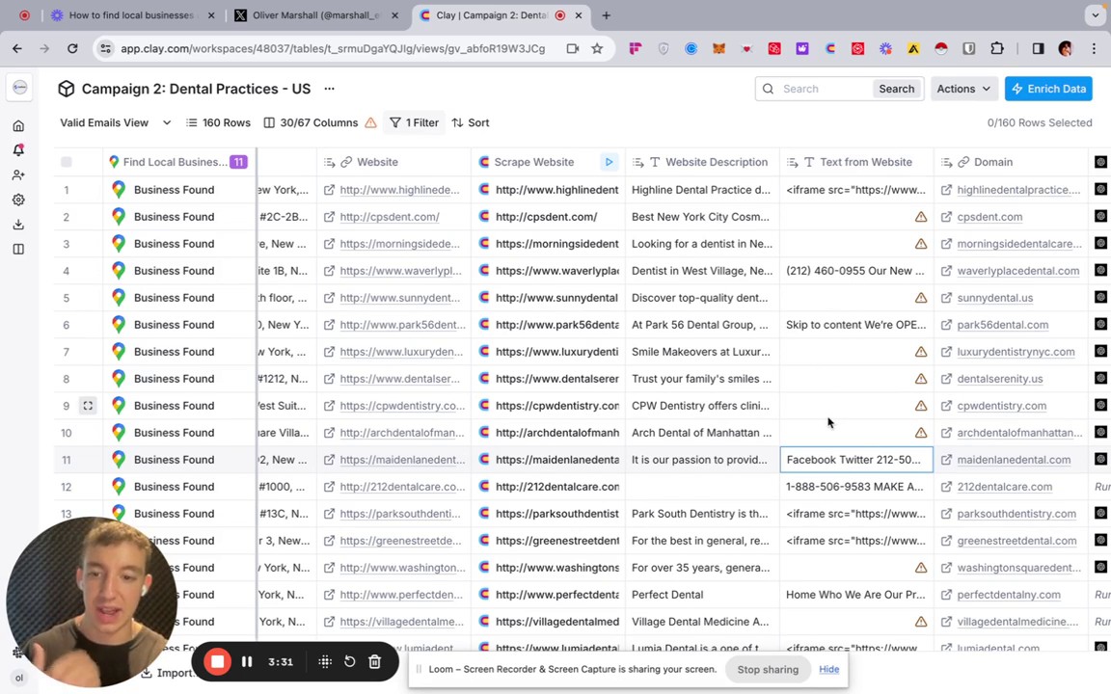
- Expand and read Maiden Lane Dental's (row 11) scraped website text, then preview it again
mouse_move(923, 358)
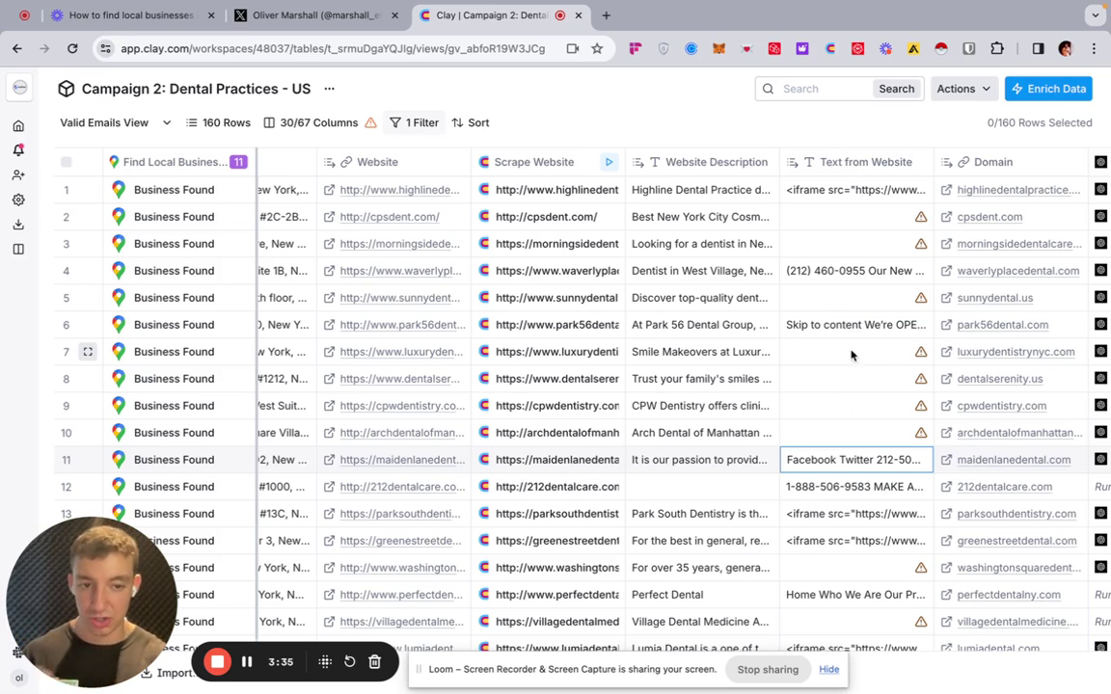
double_click(850, 461)
scroll(865, 501, "down", 10)
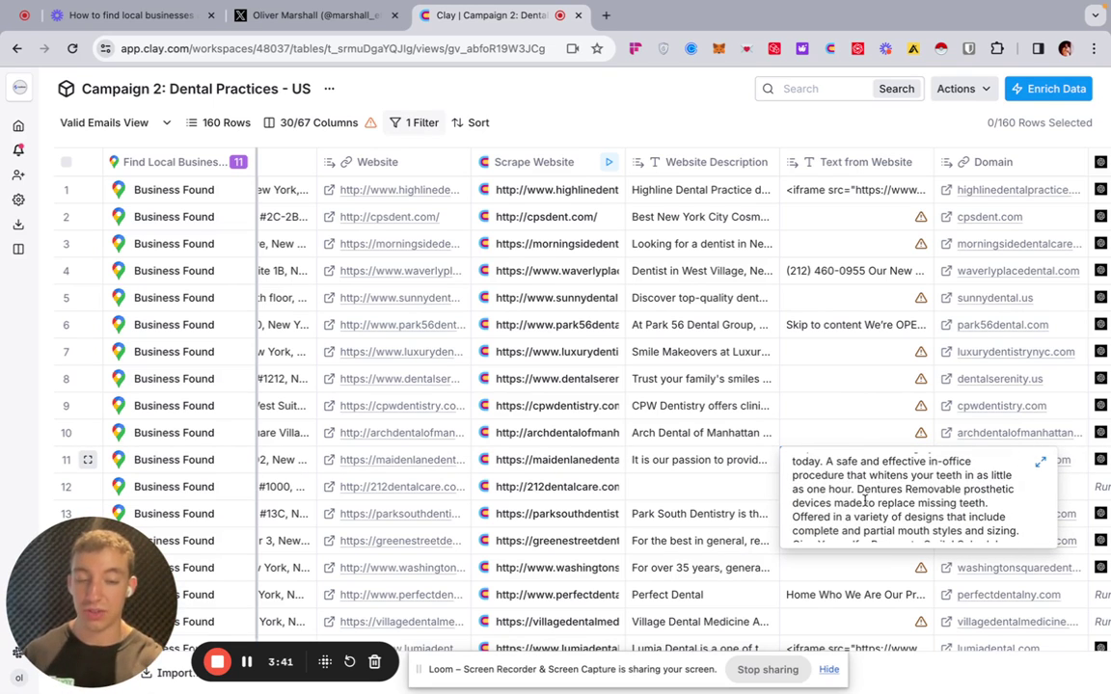
scroll(865, 501, "down", 5)
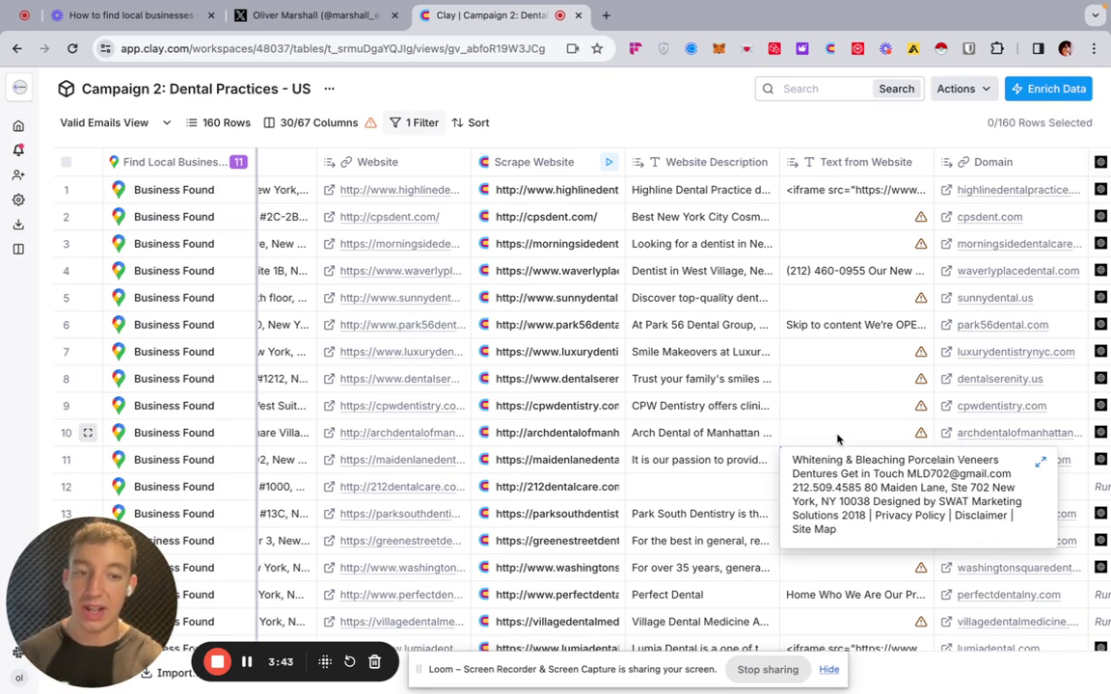
key("Escape")
left_click(844, 462)
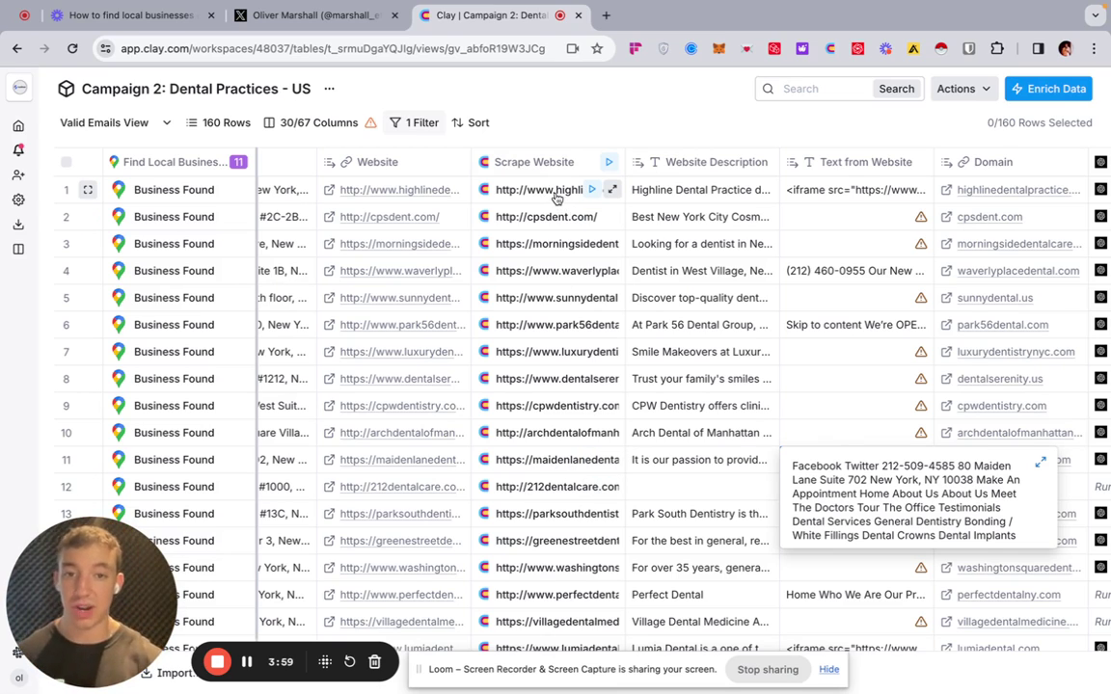
left_click(563, 191)
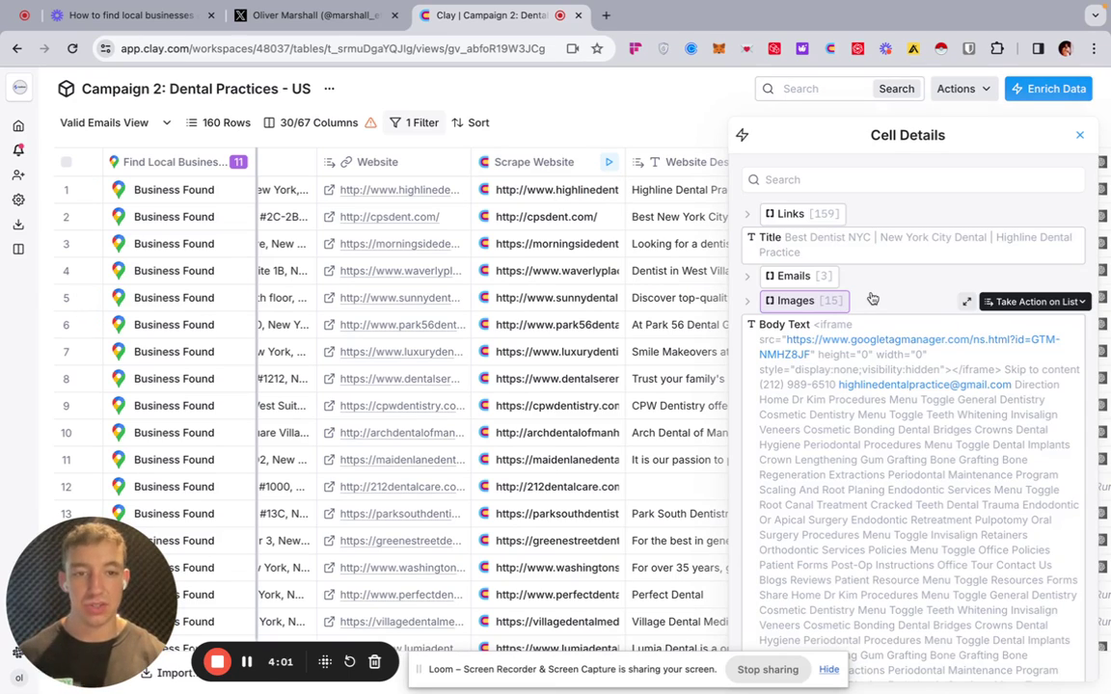
scroll(870, 299, "down", 15)
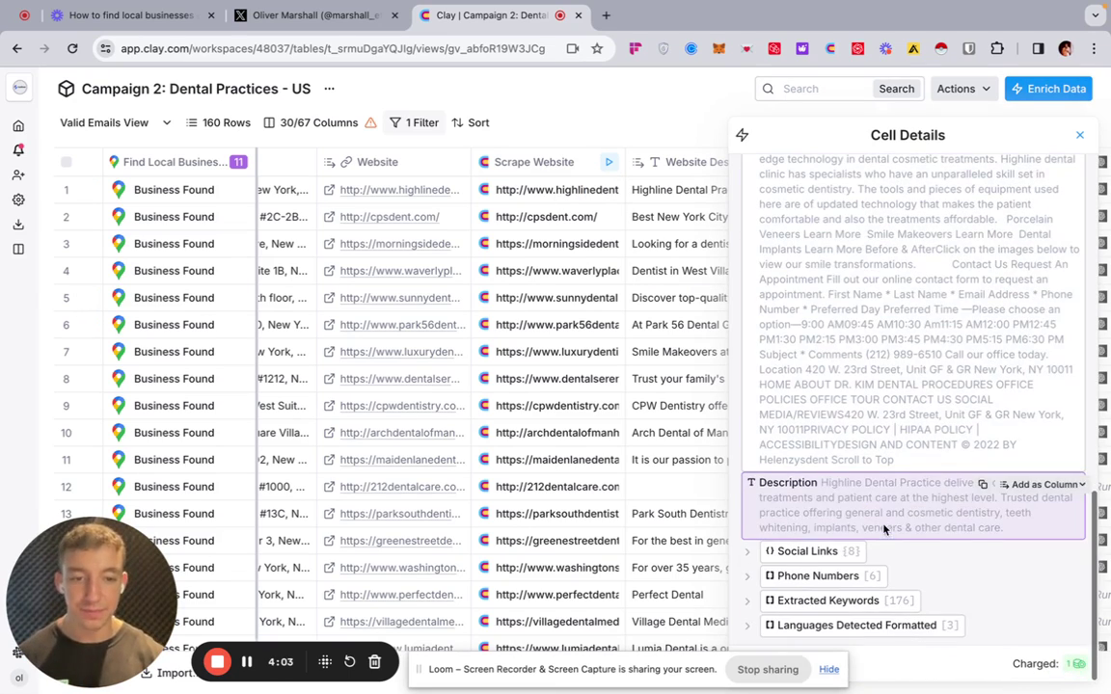
left_click(747, 551)
scroll(868, 550, "down", 1)
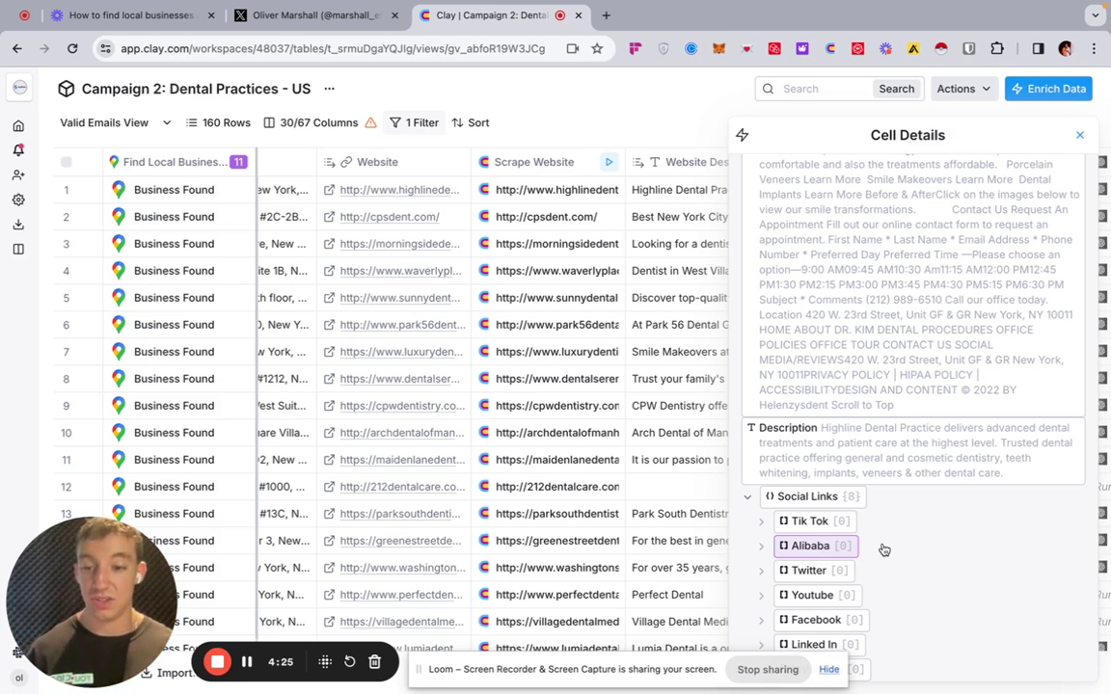
- Return from the scrape details and open the Use AI (2) - First Line column's settings
left_click(1080, 135)
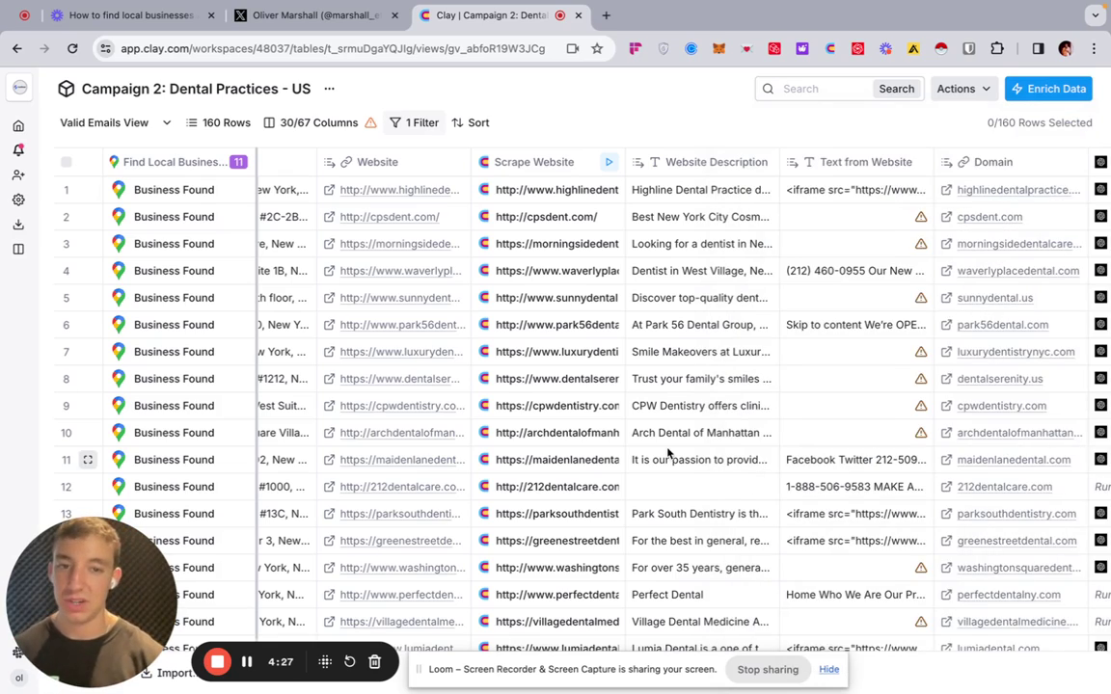
scroll(667, 453, "right", 5)
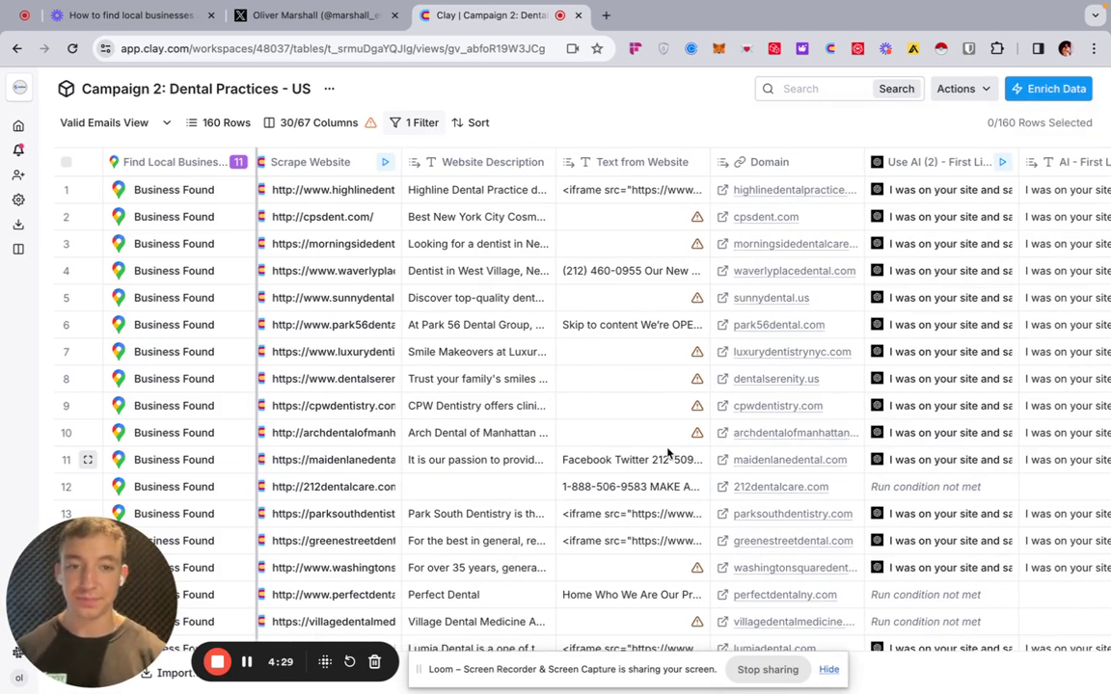
scroll(686, 367, "right", 5)
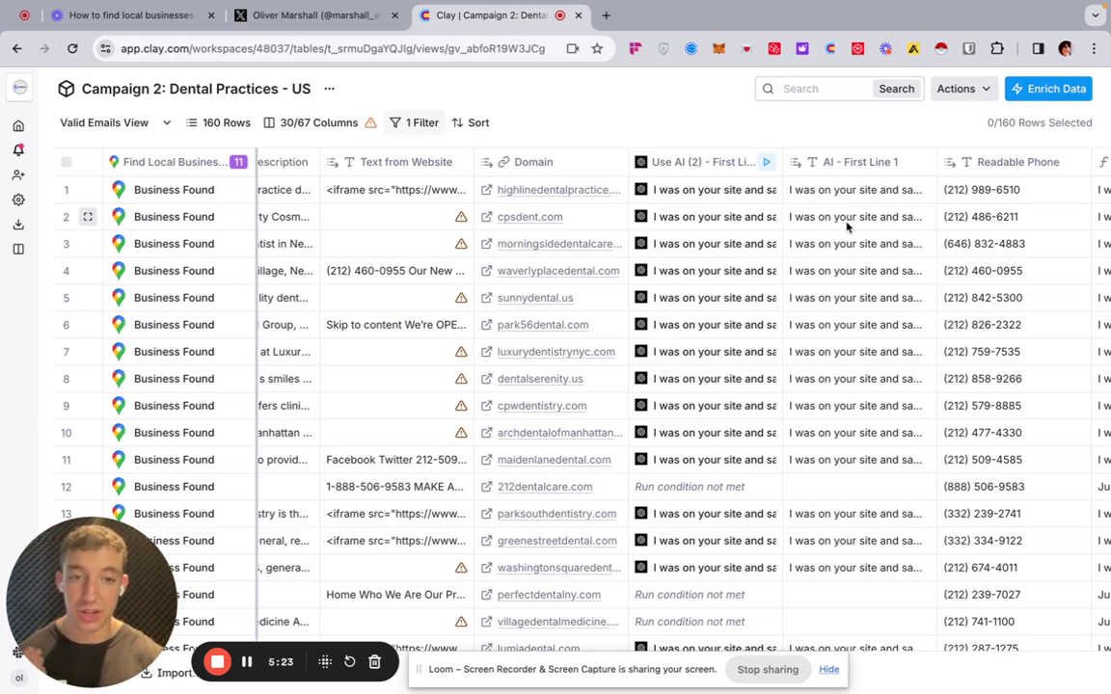
left_click(703, 169)
left_click(639, 222)
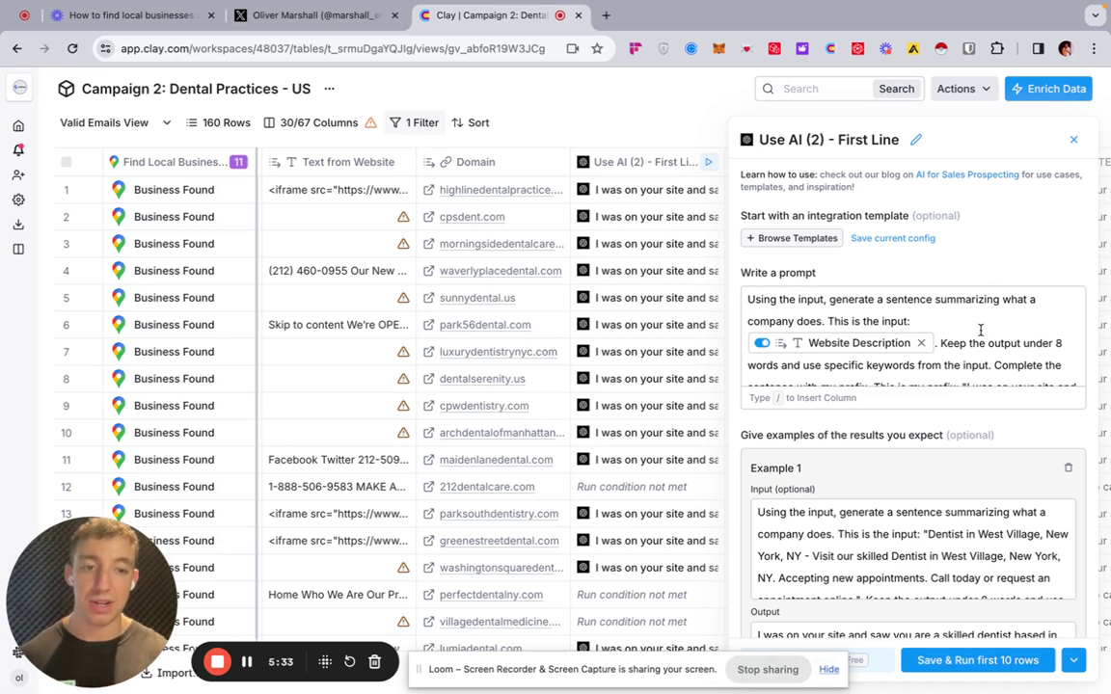
scroll(950, 330, "down", 1)
mouse_move(806, 317)
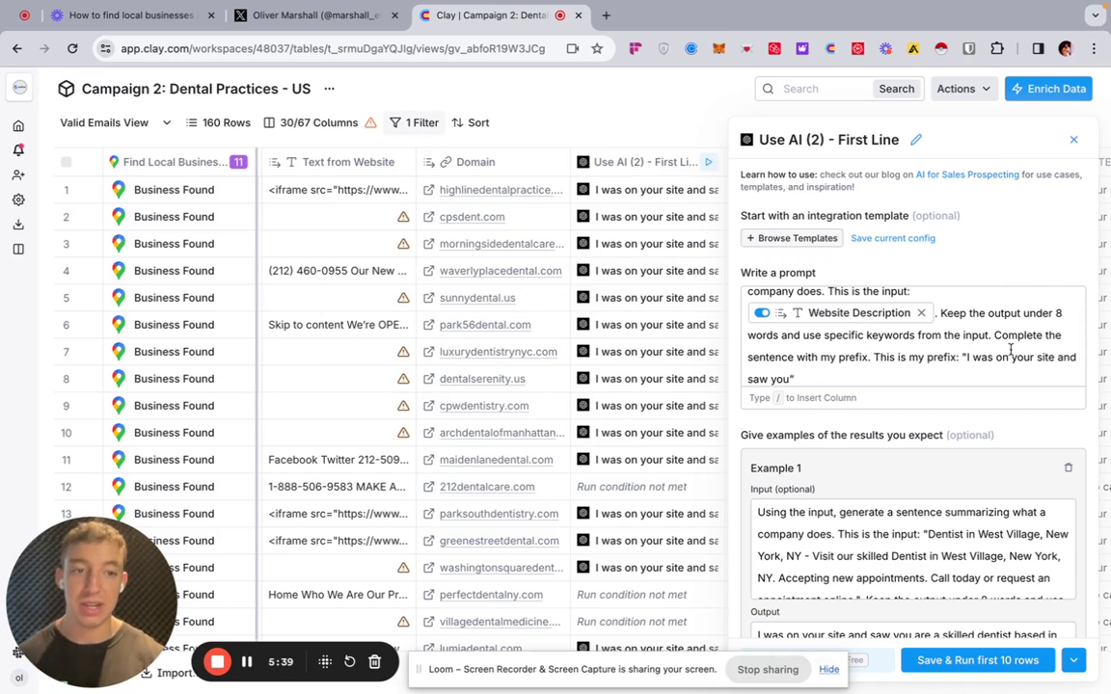
scroll(896, 345, "down", 1)
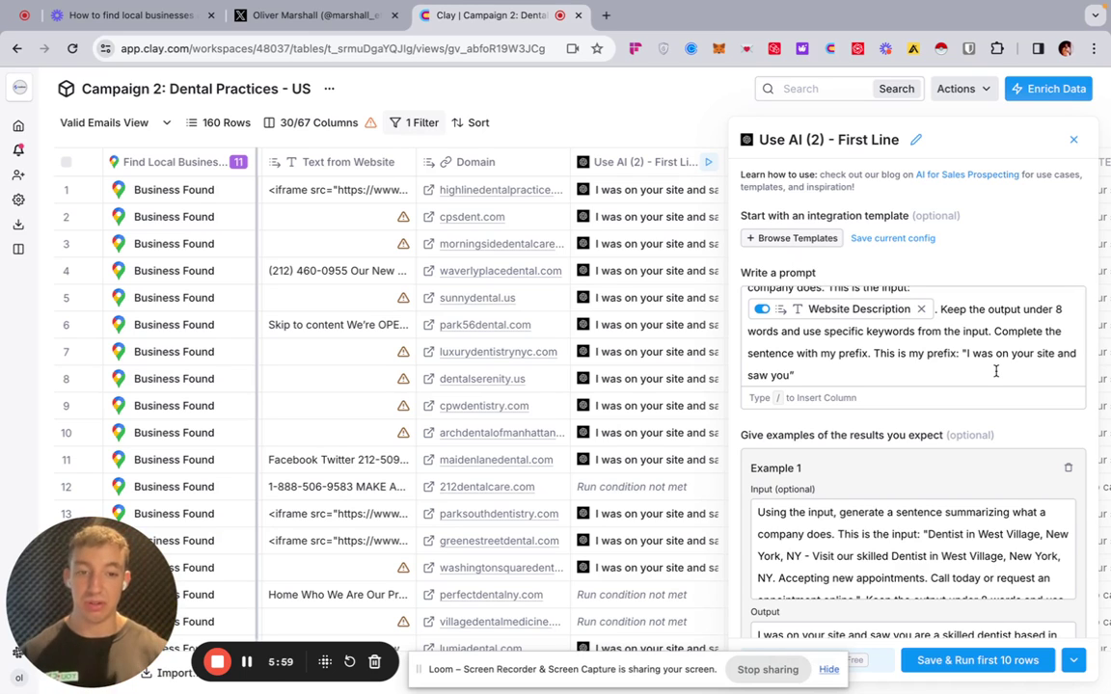
scroll(996, 371, "down", 3)
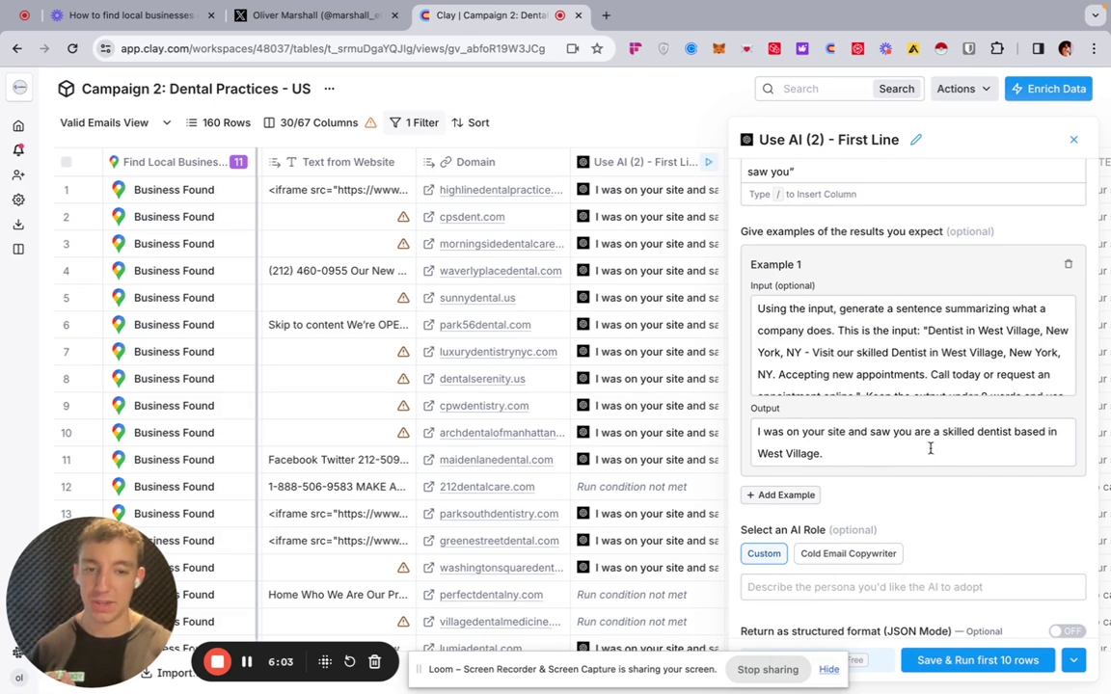
- Close the Use AI (2) settings panel to return to the table
scroll(1022, 338, "up", 3)
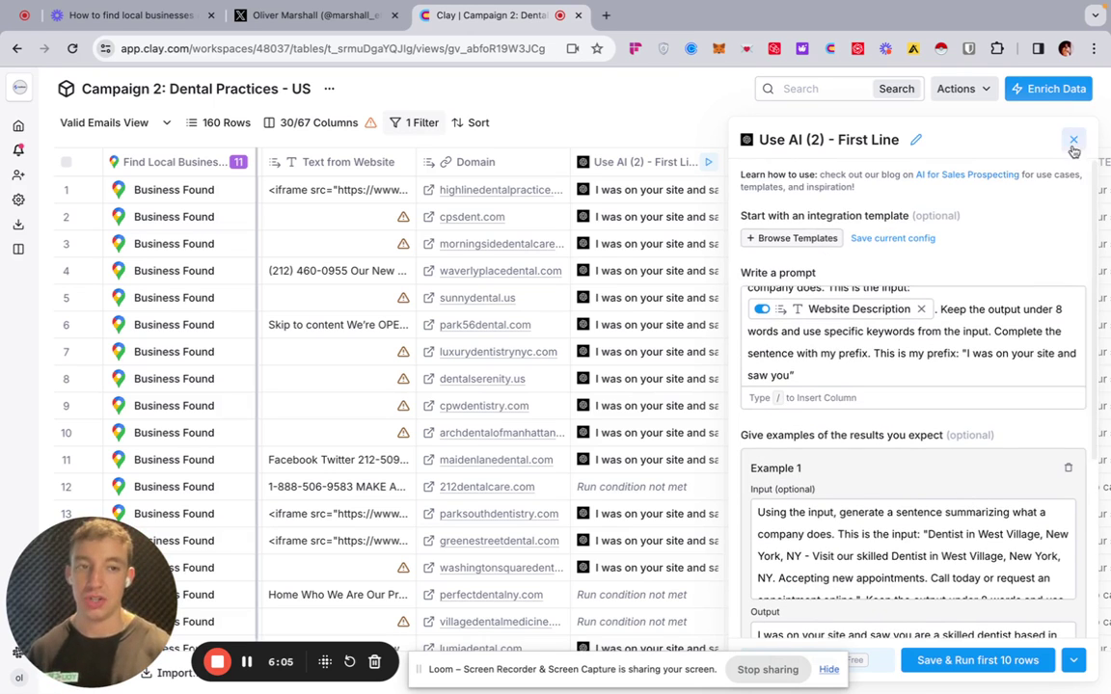
left_click(1072, 142)
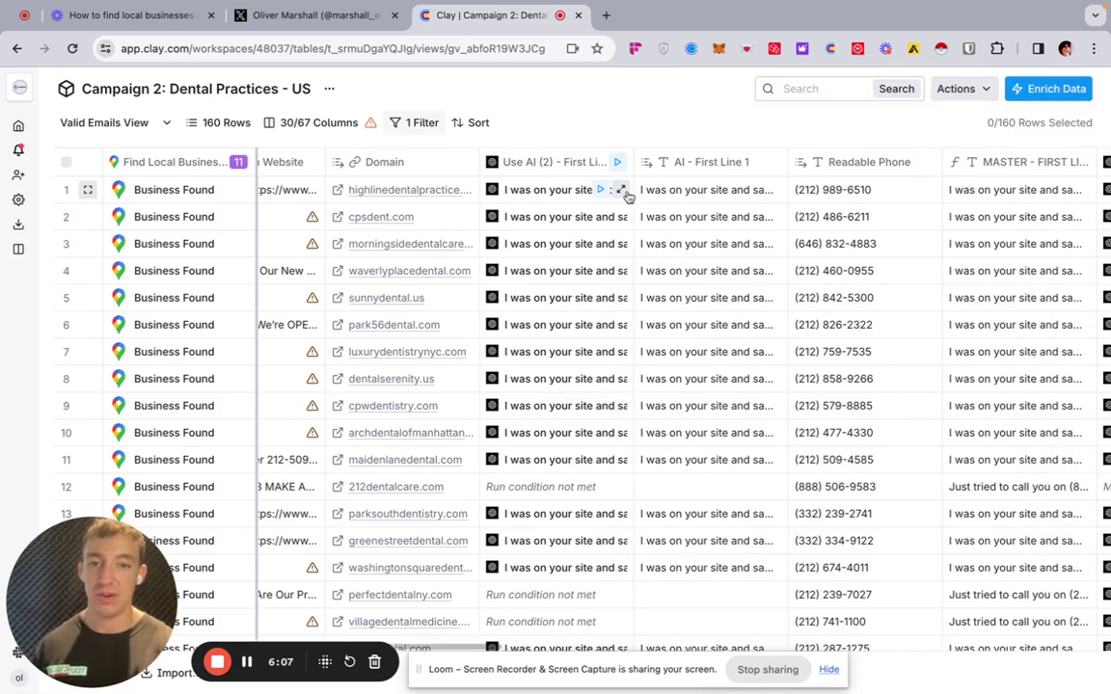
scroll(711, 199, "down", 1)
scroll(709, 325, "down", 10)
scroll(710, 325, "up", 12)
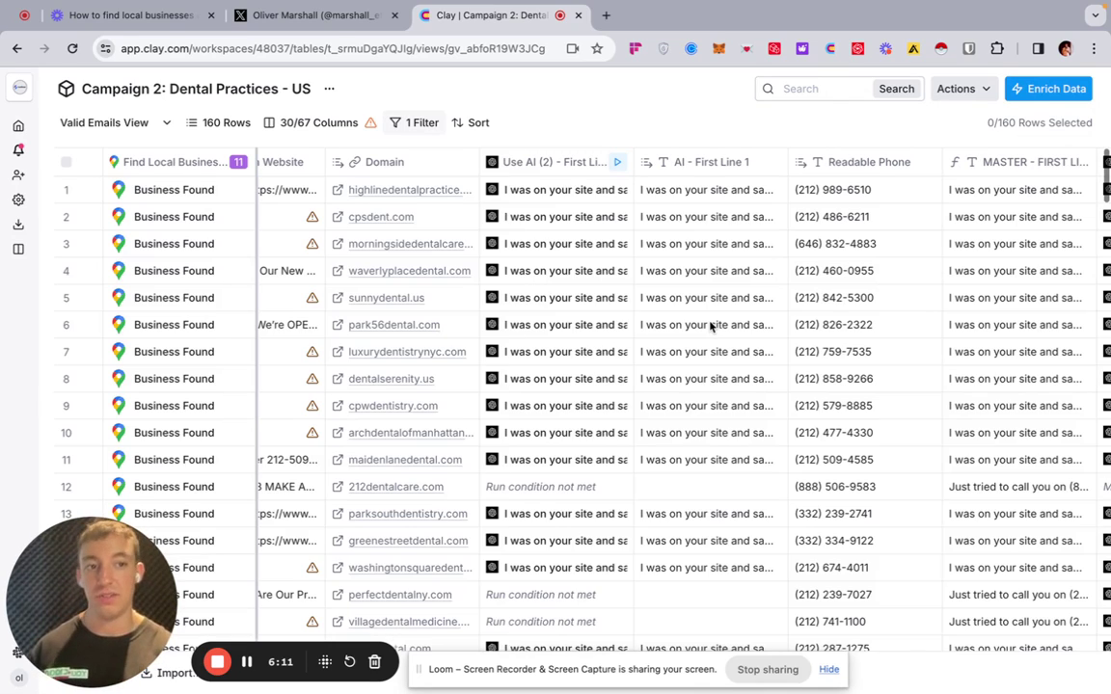
- Expand and read the generated first lines for rows 3, 2, 6, 10 and 13
left_click(697, 243)
left_click(701, 218)
left_click(702, 218)
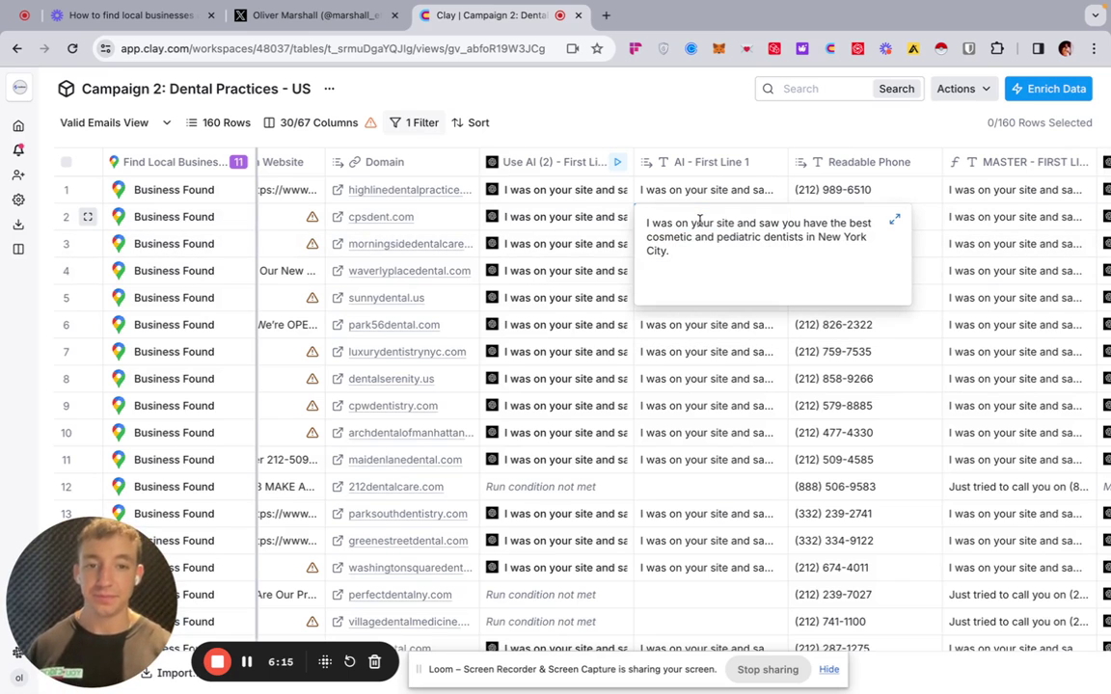
left_click(714, 326)
left_click(714, 328)
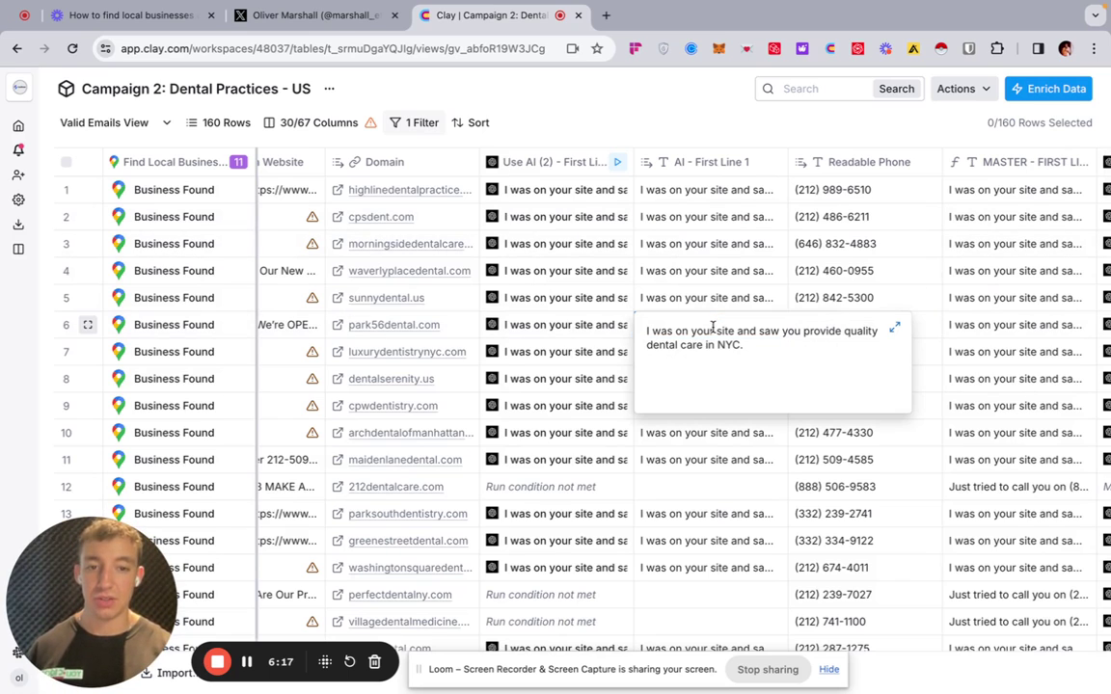
left_click(707, 434)
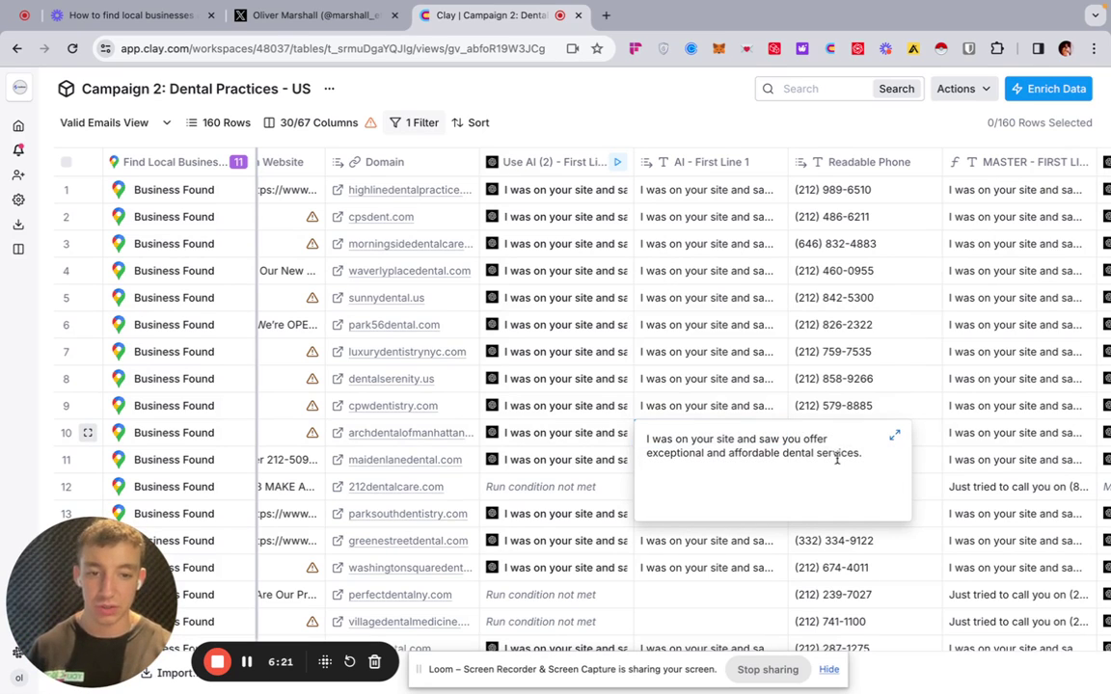
left_click(697, 516)
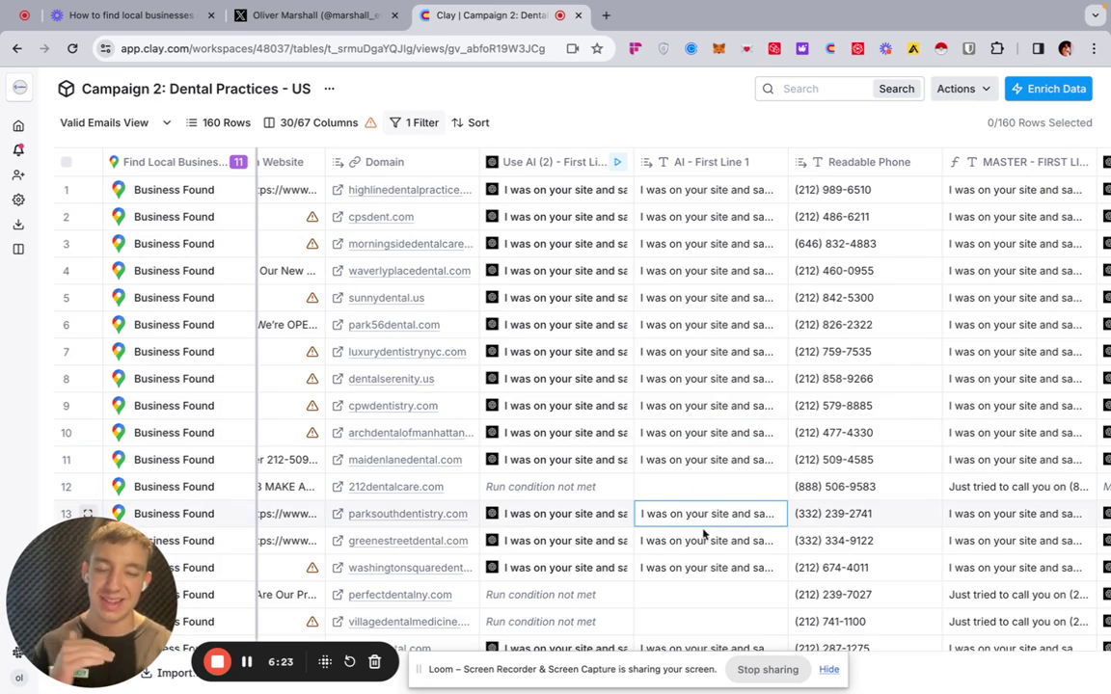
left_click(711, 524)
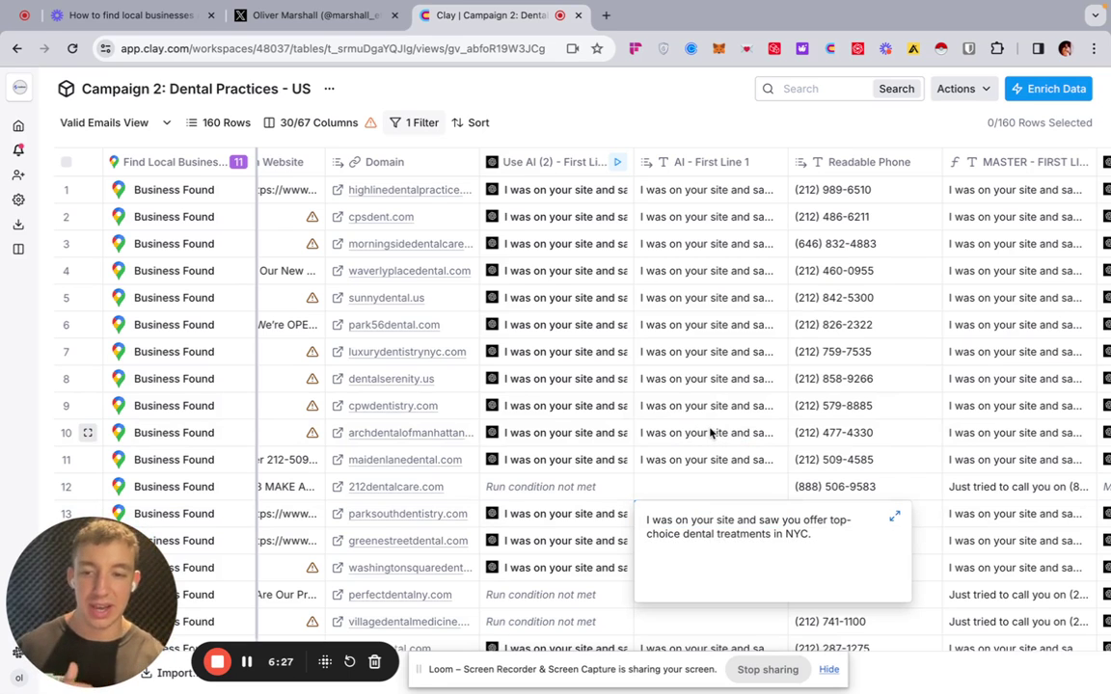
- Read the generated first lines for rows 18 and 22 further down the table
scroll(711, 433, "down", 1)
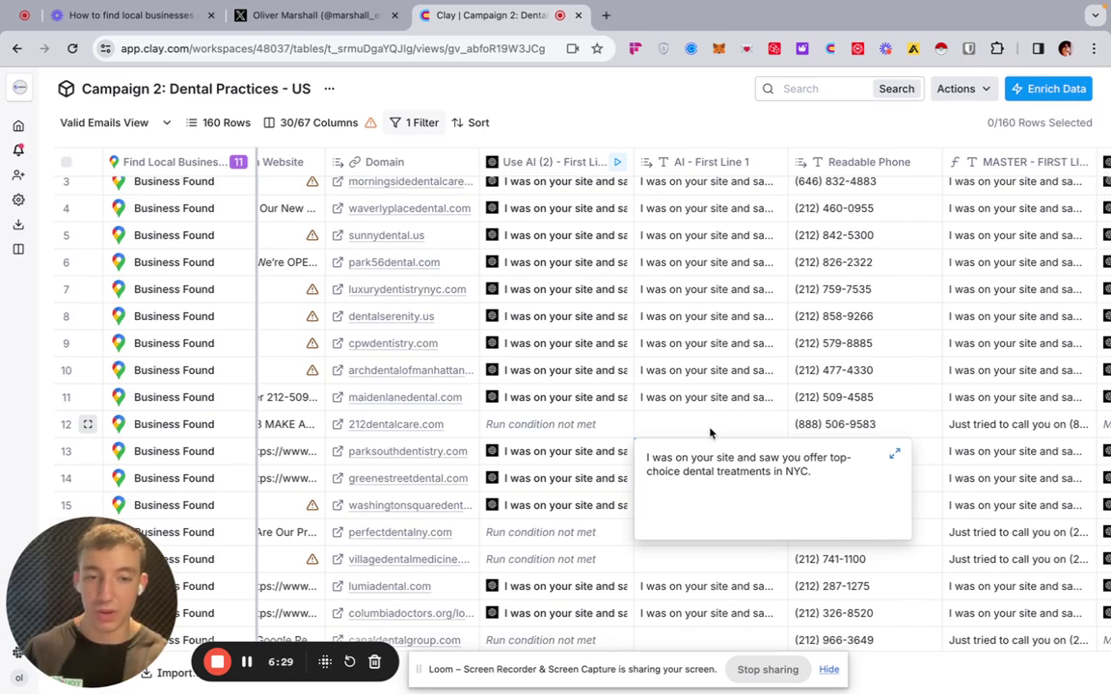
scroll(711, 433, "down", 3)
left_click(694, 470)
left_click(694, 472)
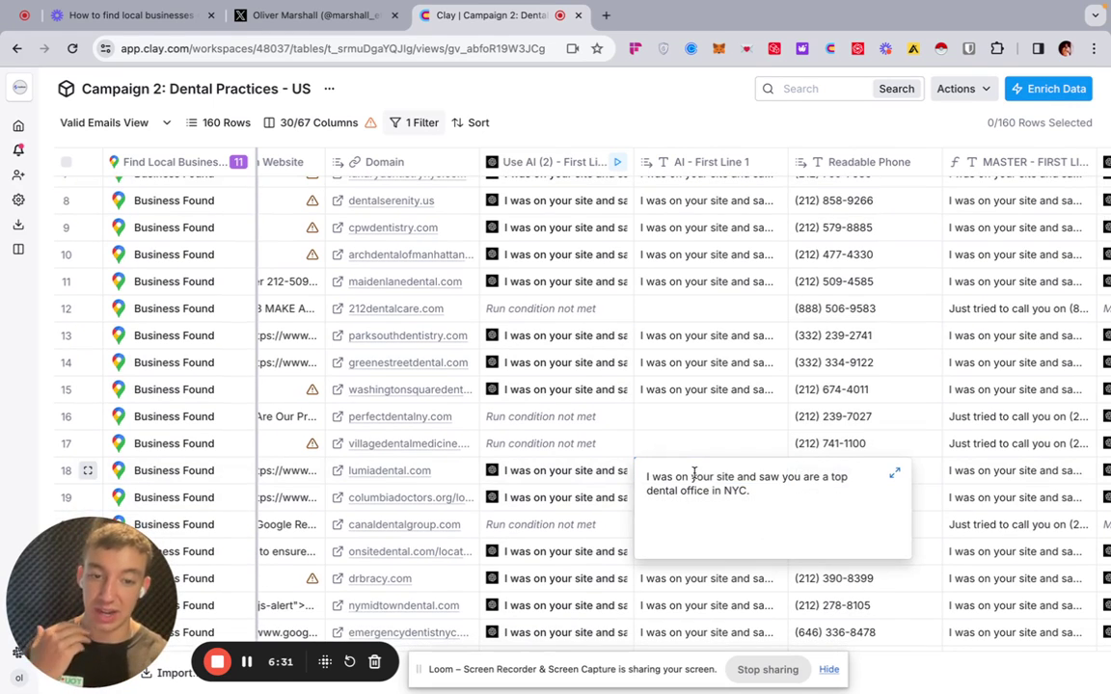
left_click(695, 580)
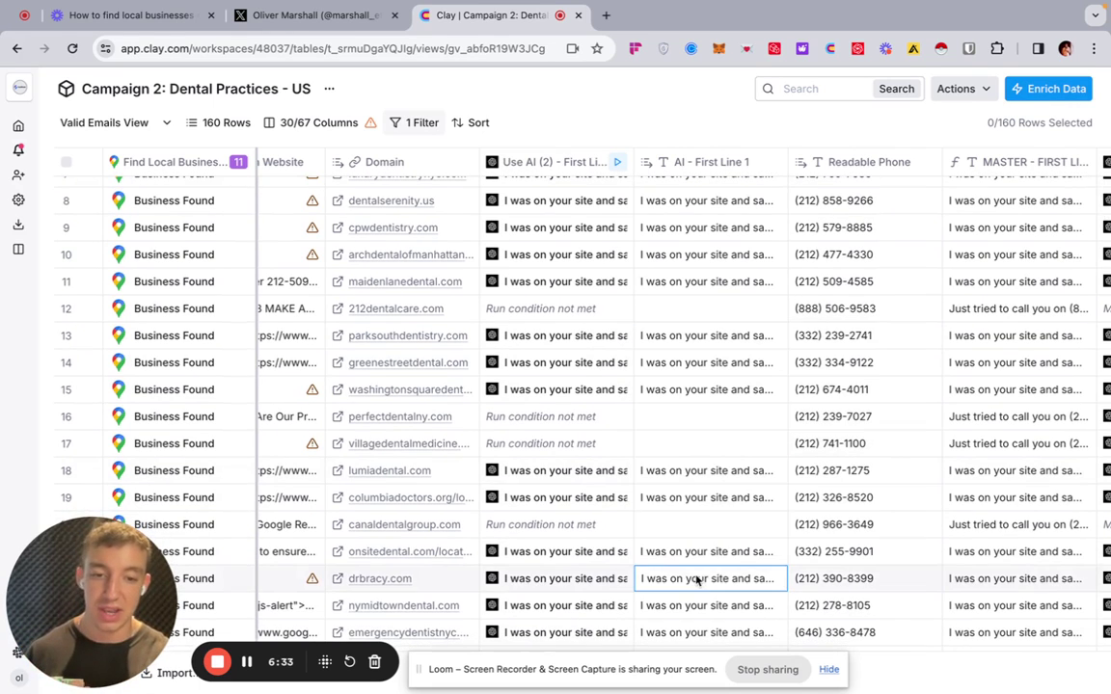
left_click(695, 578)
scroll(695, 576, "down", 1)
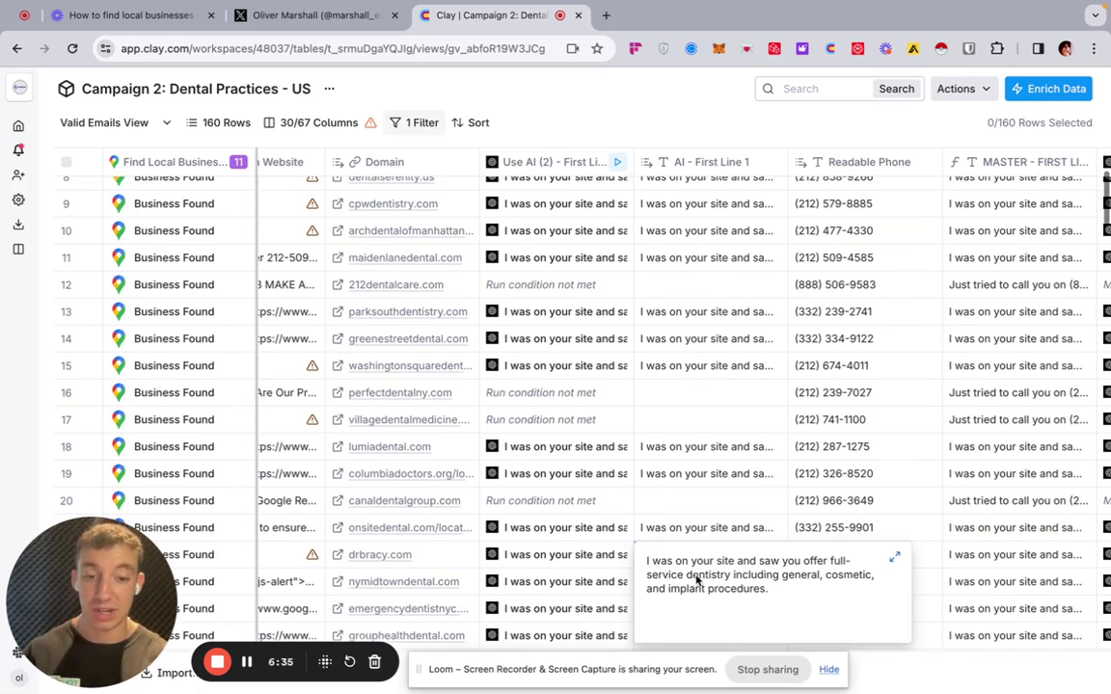
left_click(714, 471)
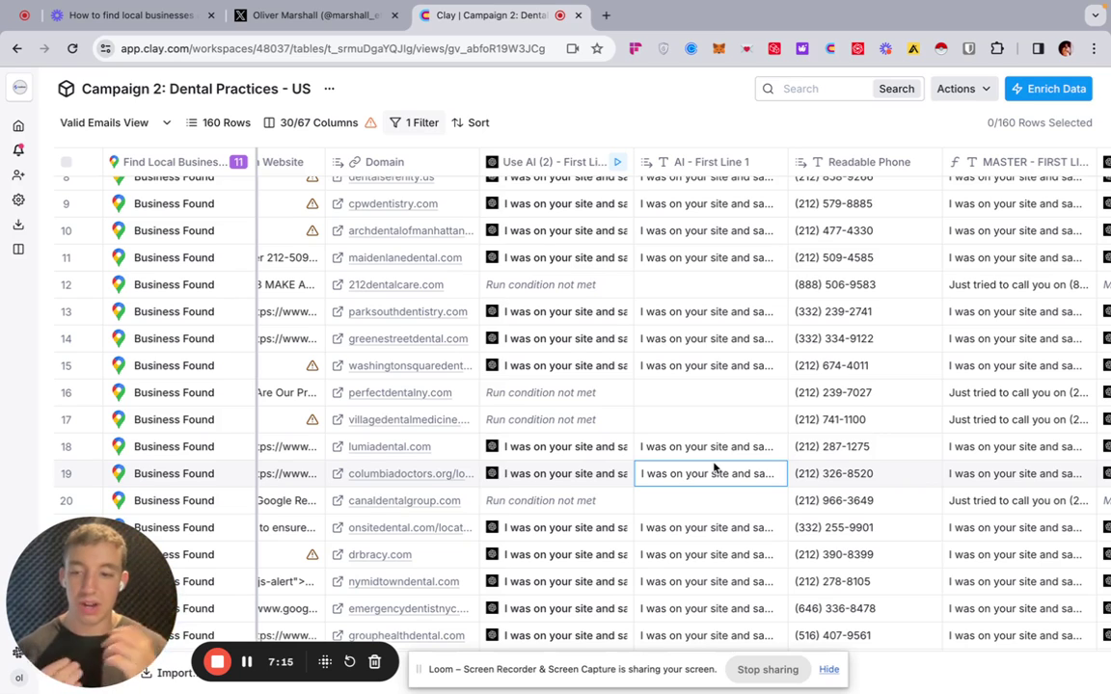
scroll(714, 468, "right", 2)
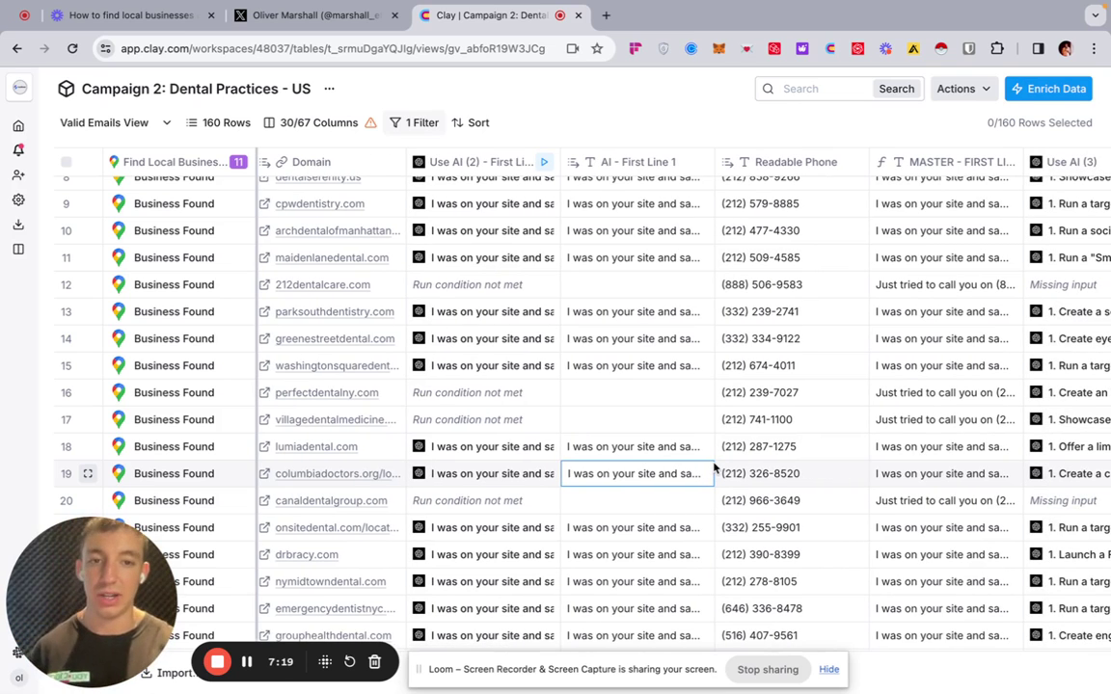
scroll(714, 468, "right", 2)
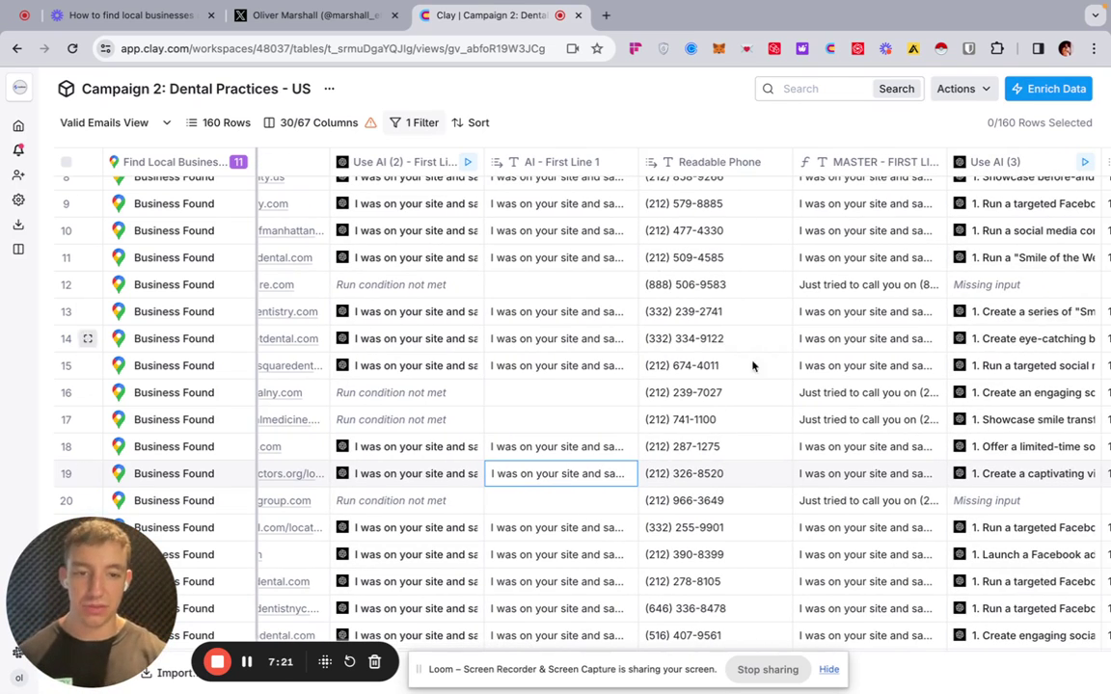
scroll(777, 414, "right", 2)
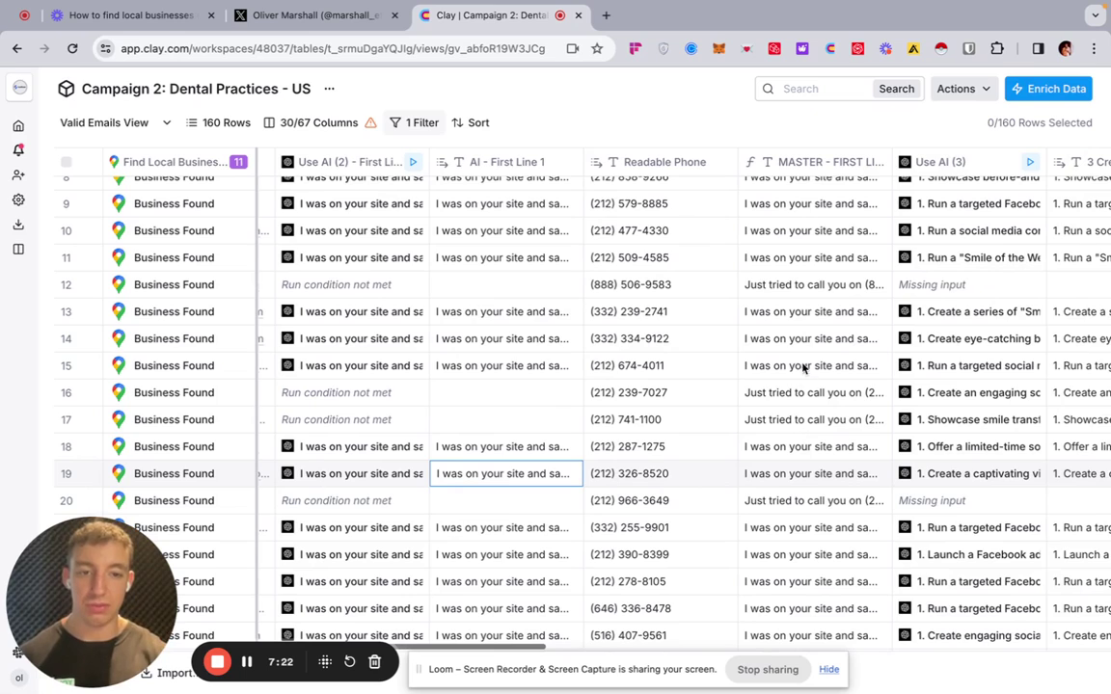
double_click(501, 391)
double_click(488, 279)
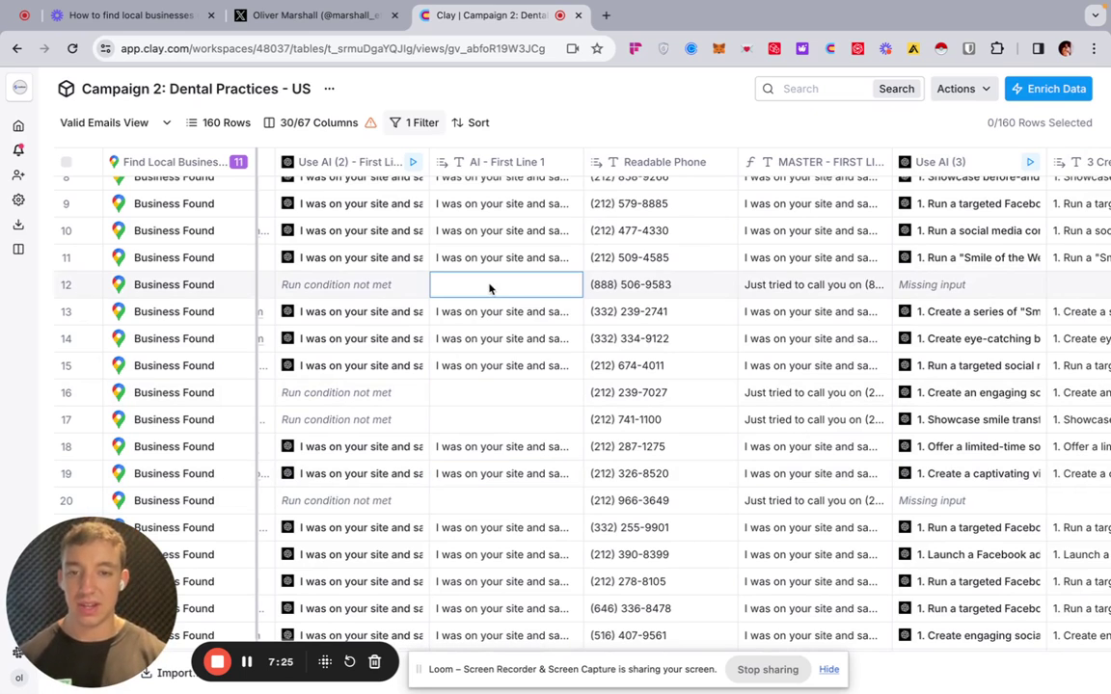
left_click(494, 424)
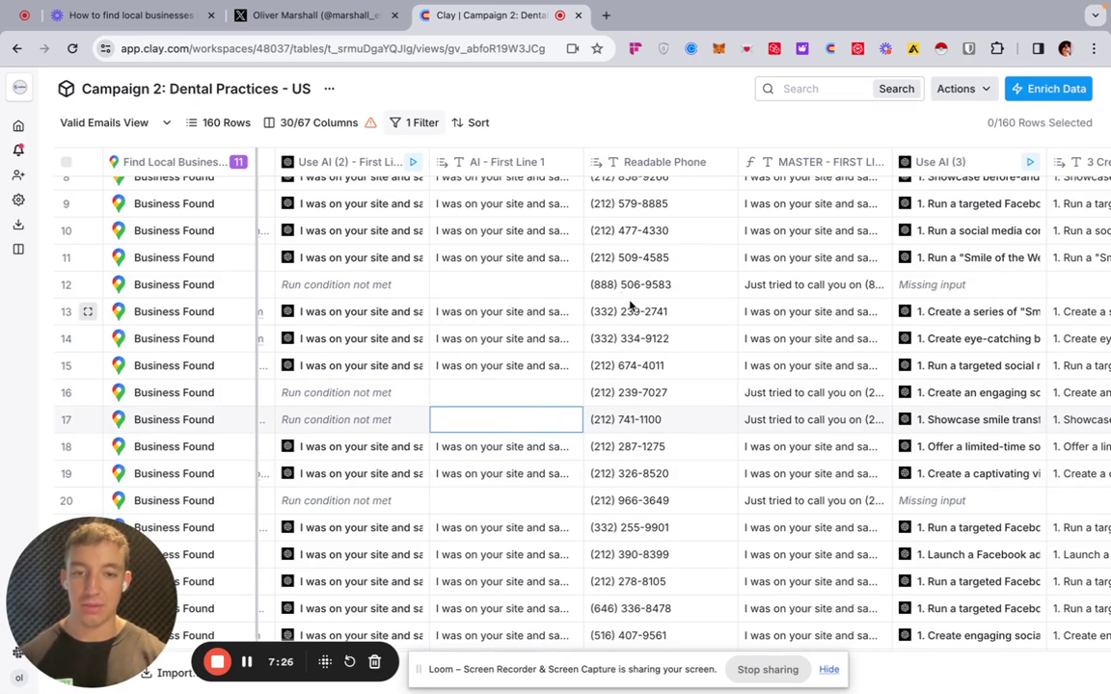
double_click(800, 287)
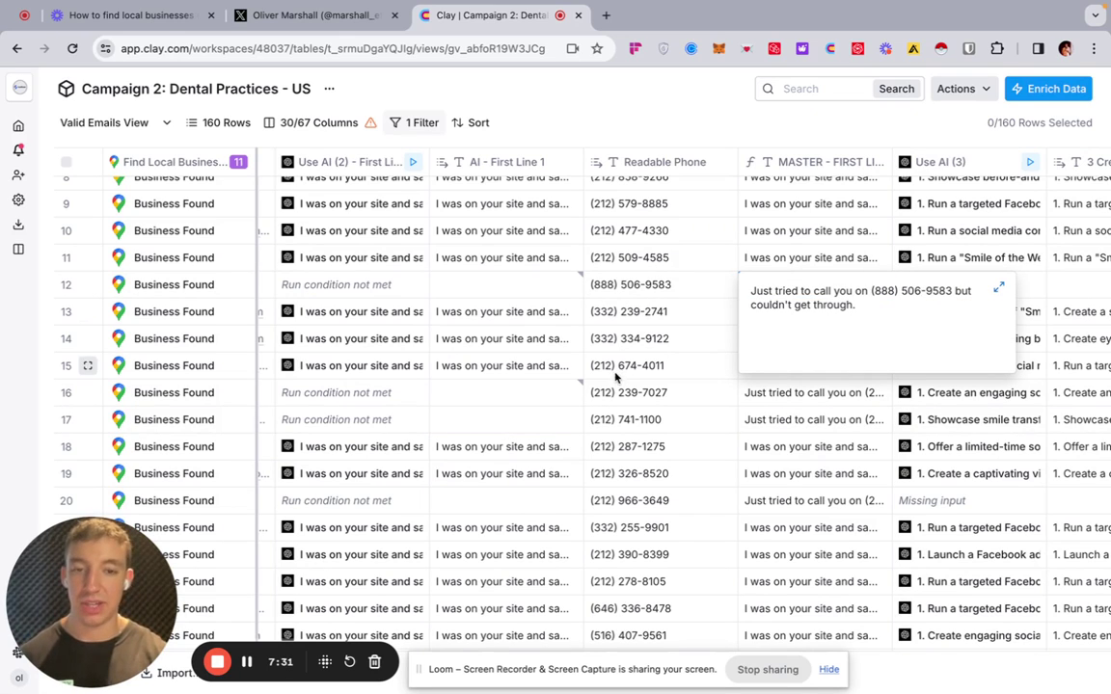
left_click(686, 403)
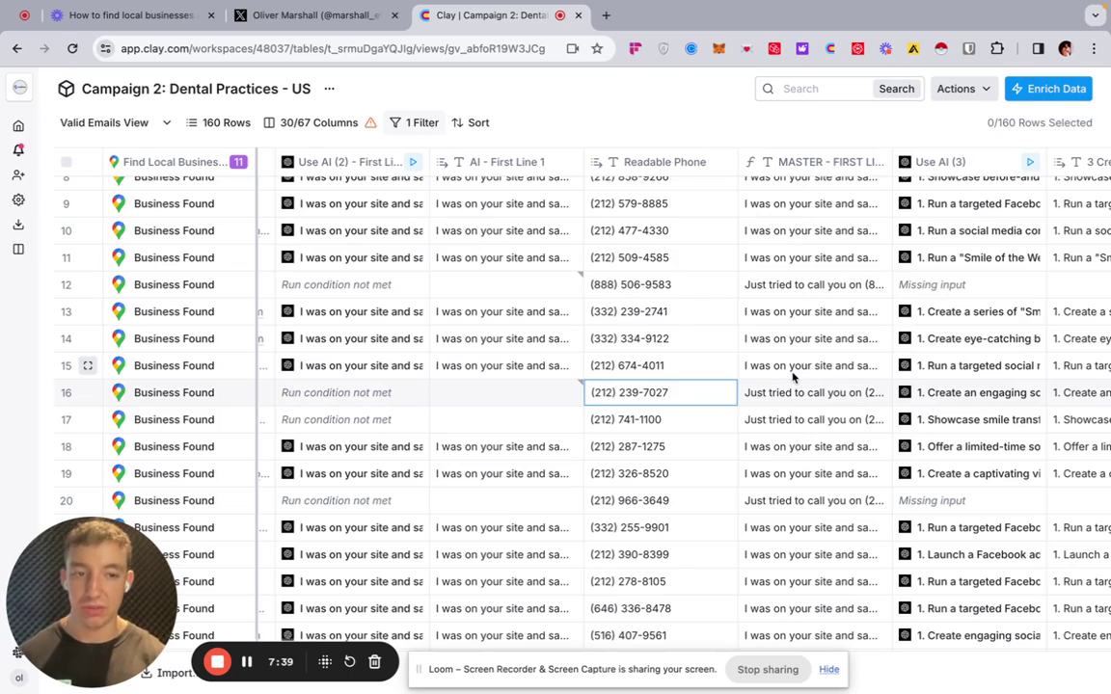
scroll(793, 378, "right", 10)
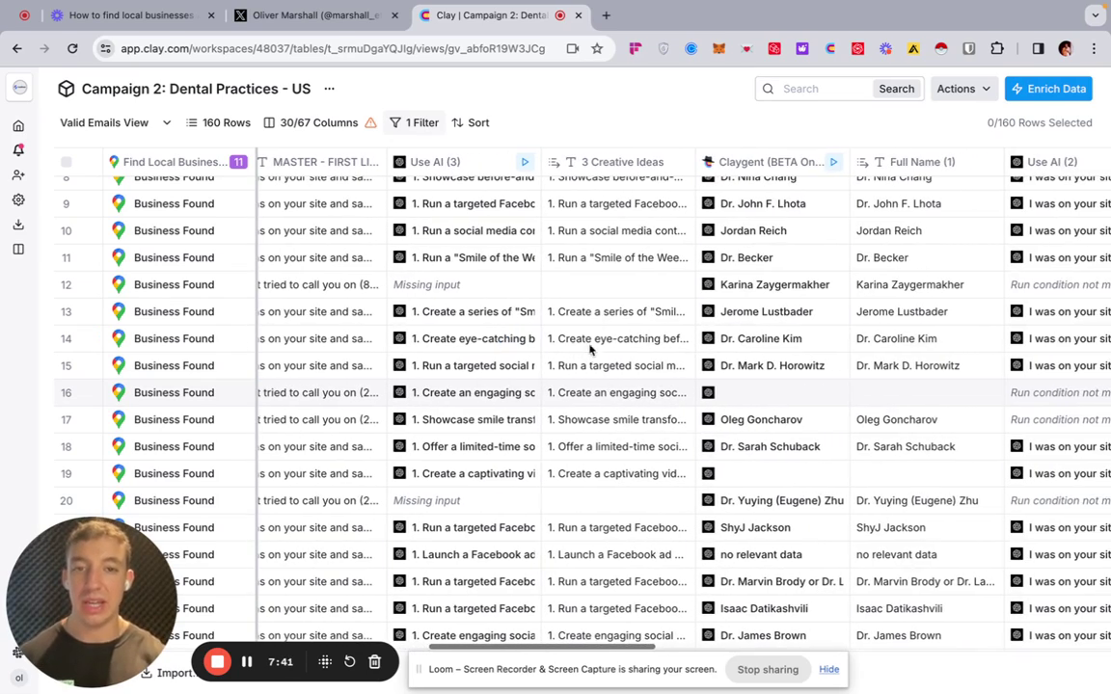
scroll(550, 217, "left", 1)
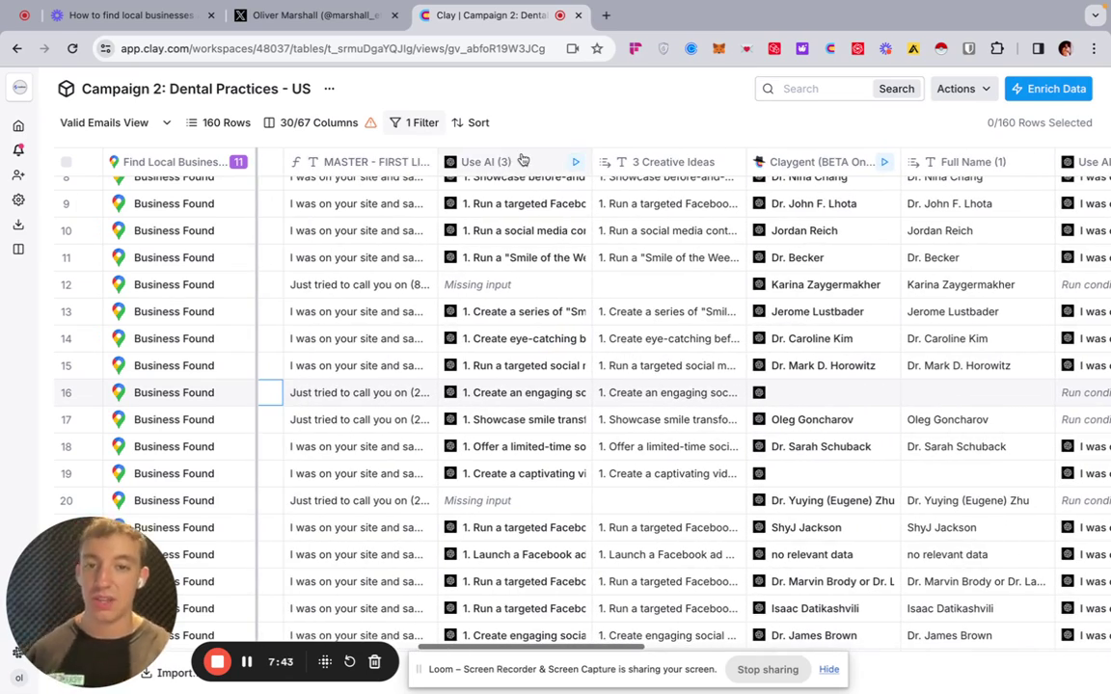
- Open the Use AI (3) column's settings panel via Edit Column
left_click(522, 160)
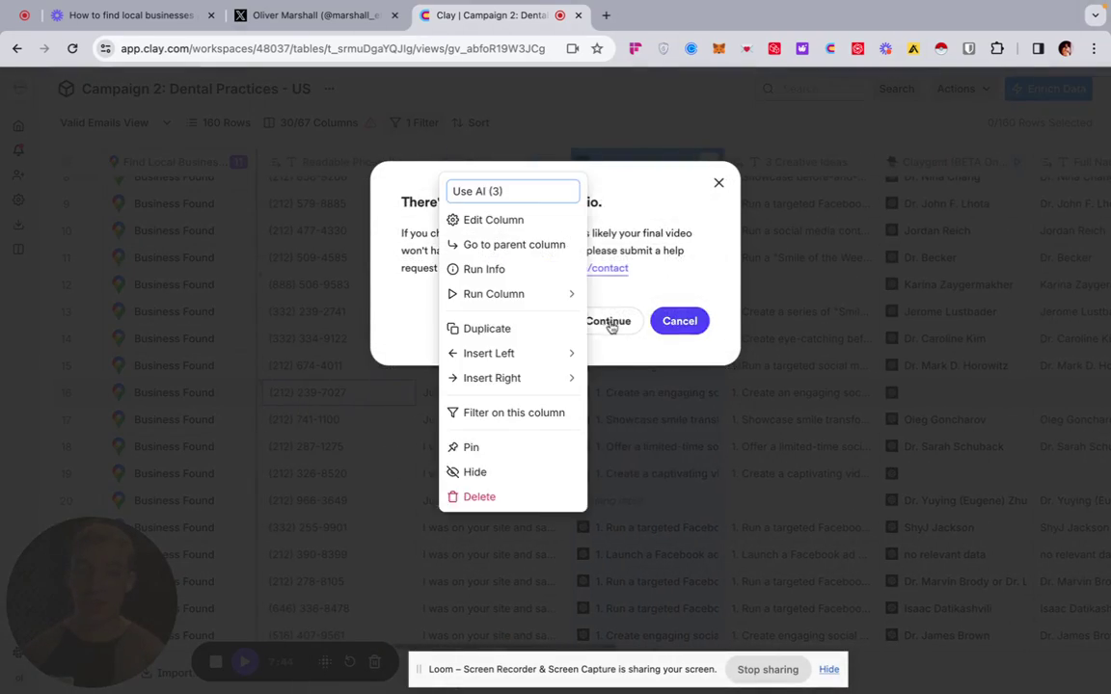
left_click(610, 324)
left_click(612, 322)
left_click(629, 161)
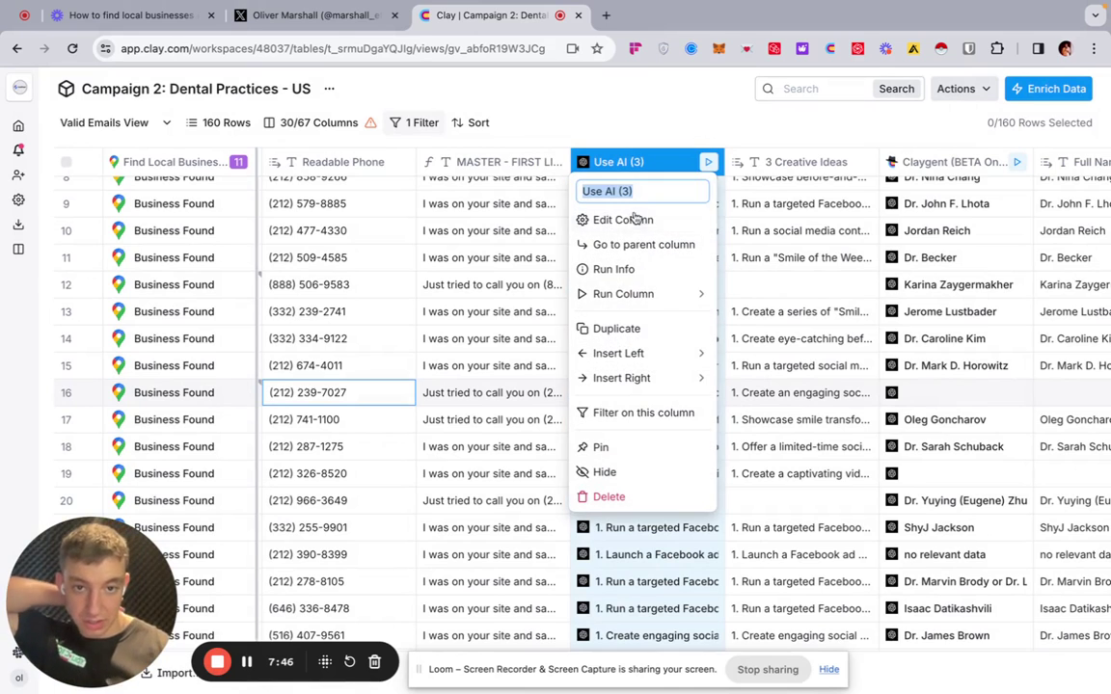
left_click(635, 219)
mouse_move(878, 373)
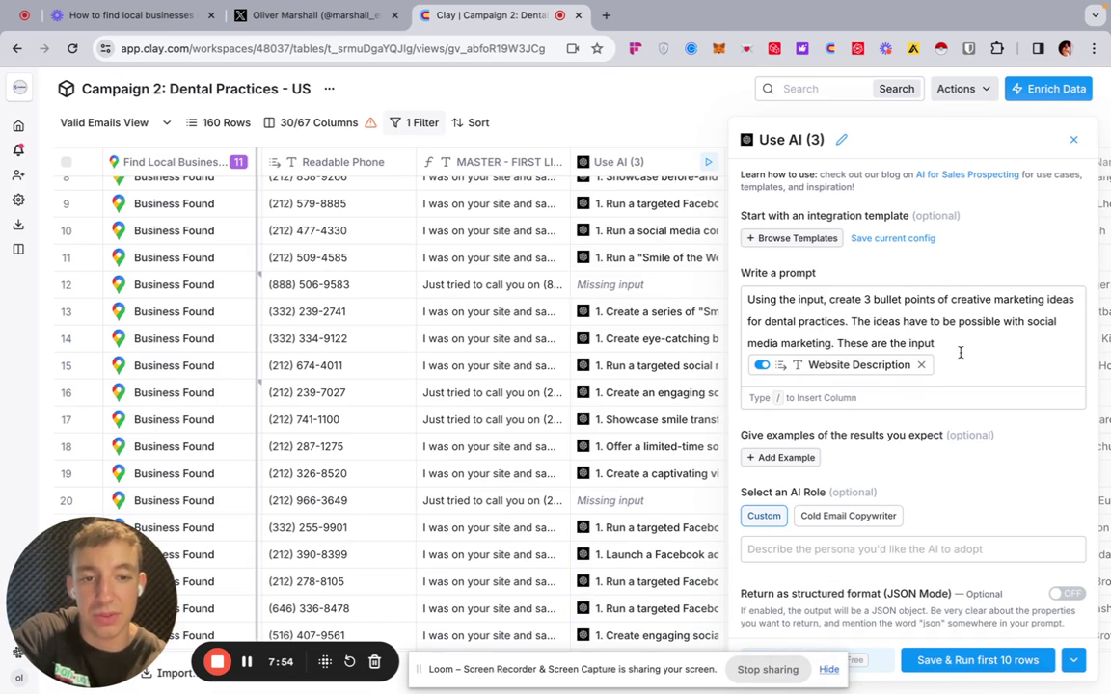
- Scroll through the prompt asking for three creative social-media marketing ideas
scroll(954, 365, "down", 2)
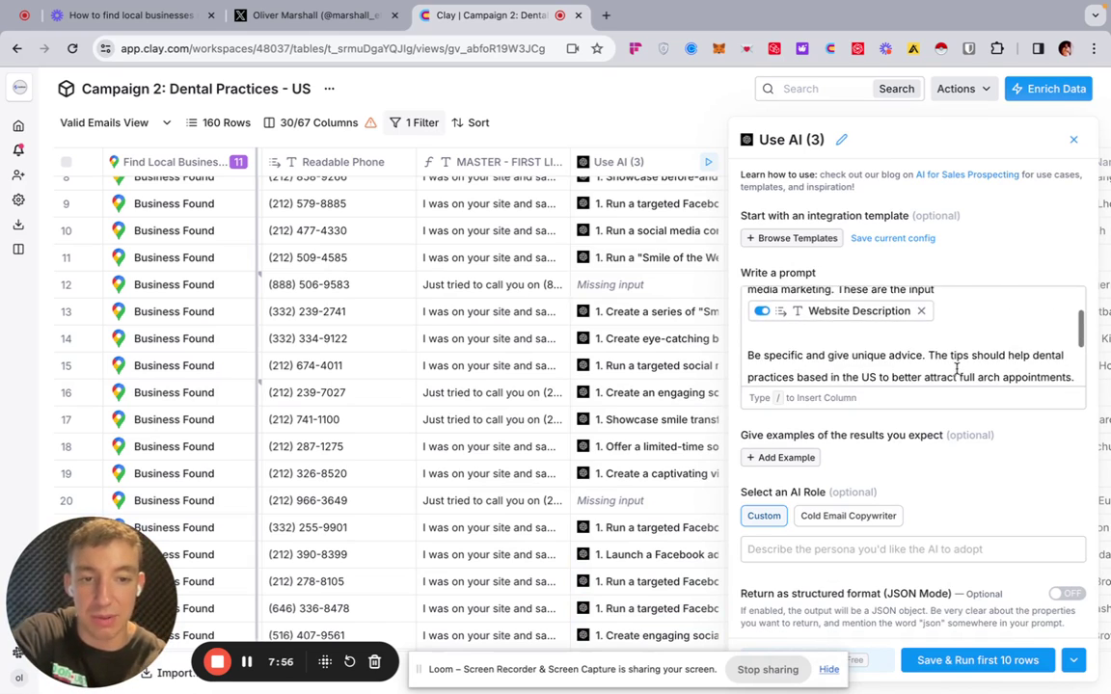
scroll(917, 334, "down", 1)
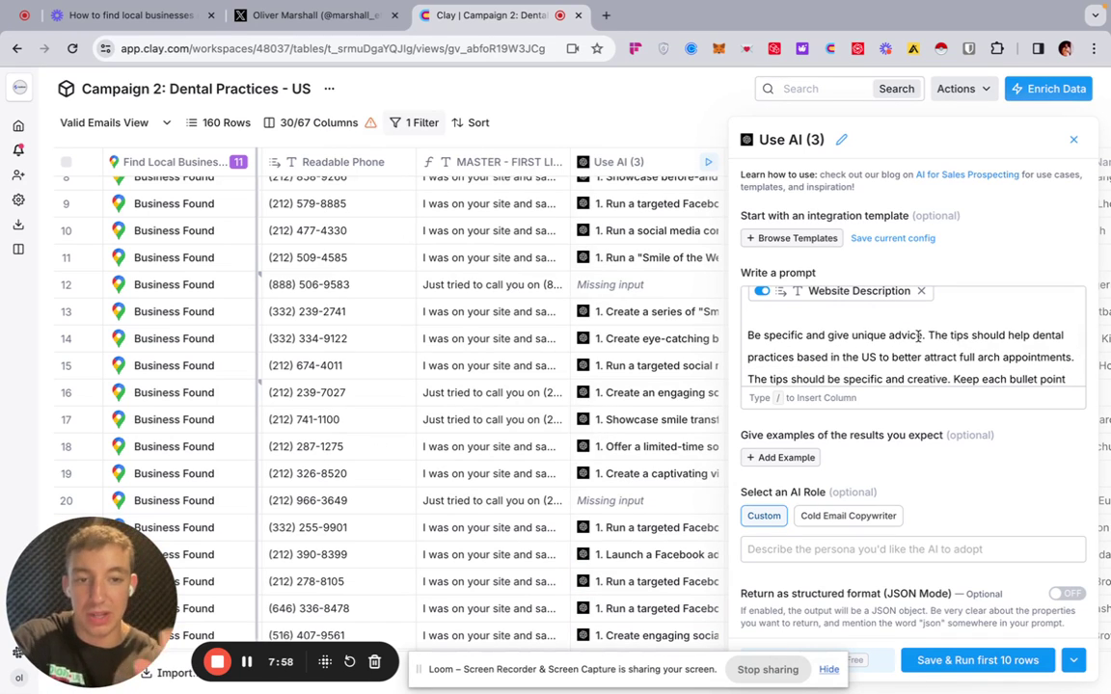
scroll(917, 335, "down", 1)
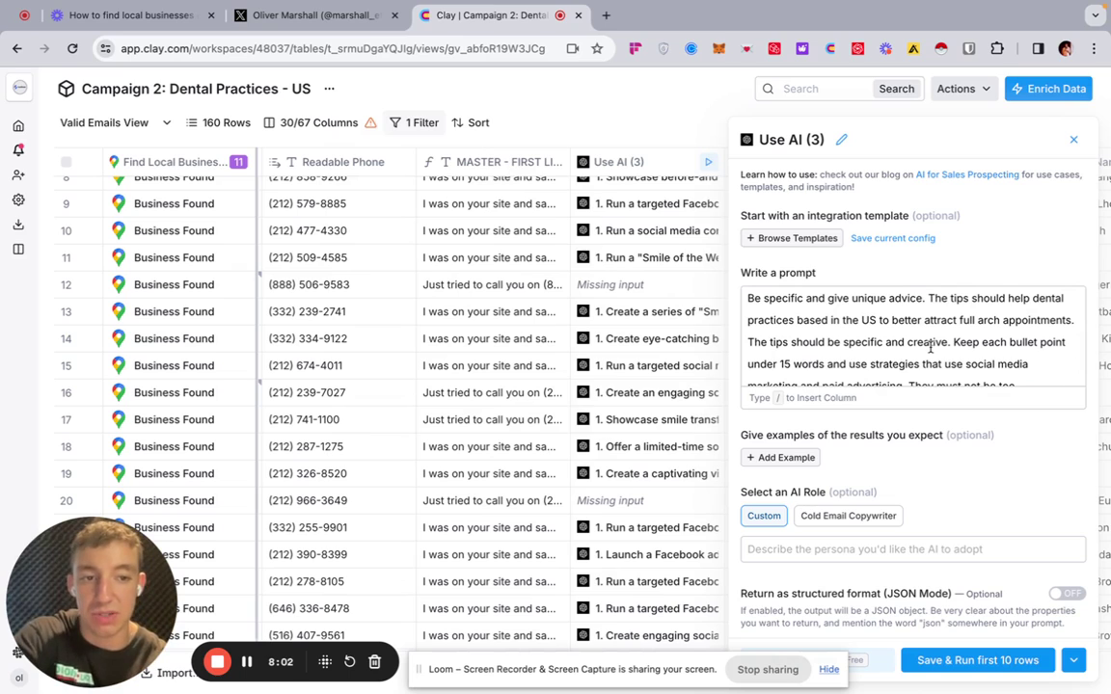
scroll(931, 351, "down", 2)
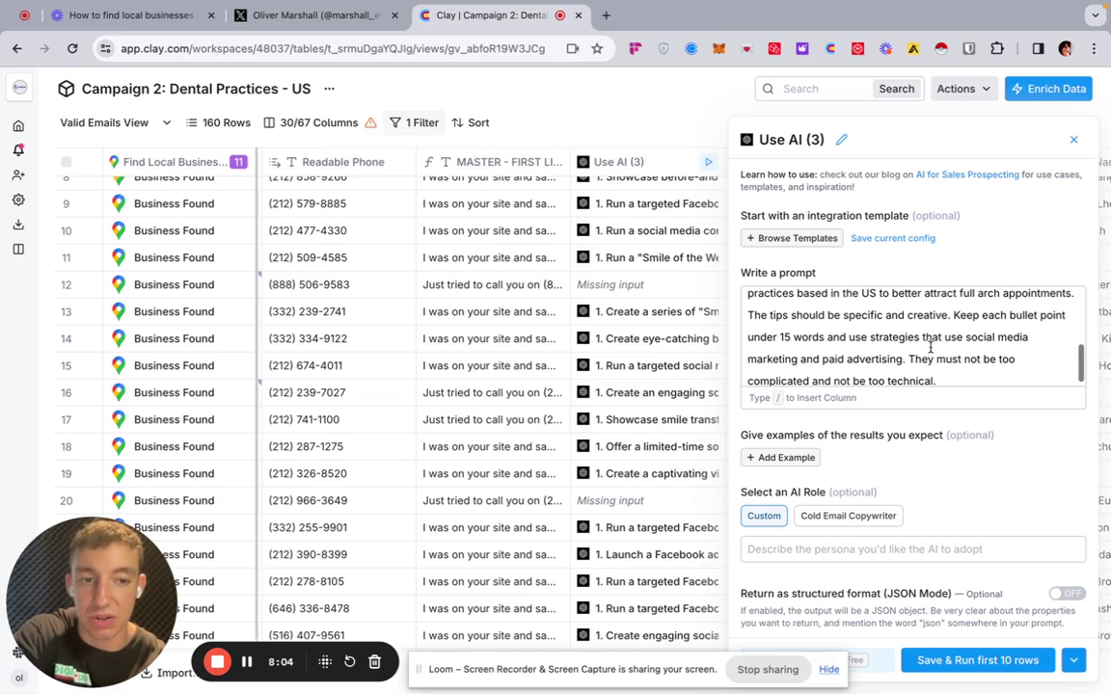
scroll(907, 352, "down", 1)
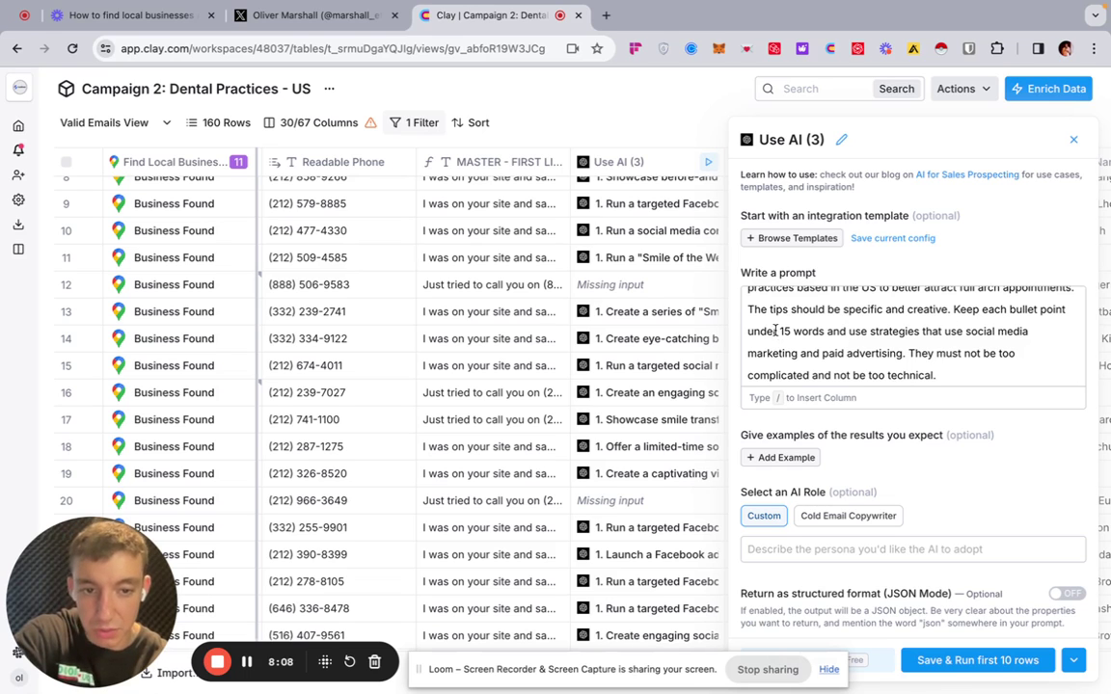
scroll(906, 434, "down", 1)
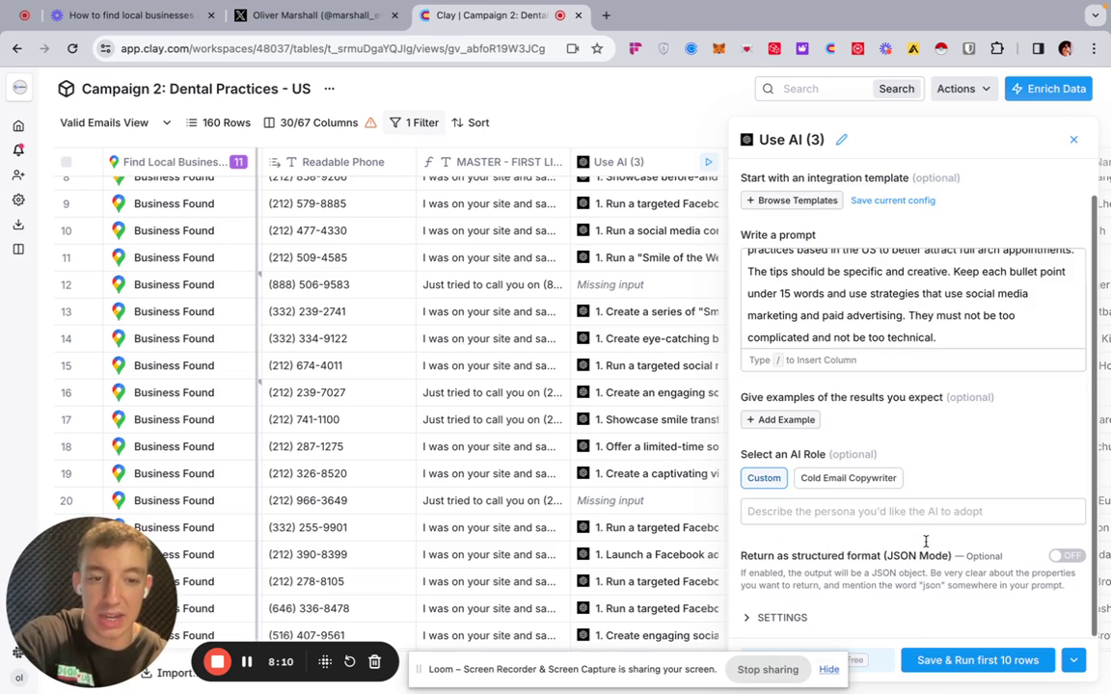
scroll(931, 386, "up", 1)
scroll(925, 332, "up", 5)
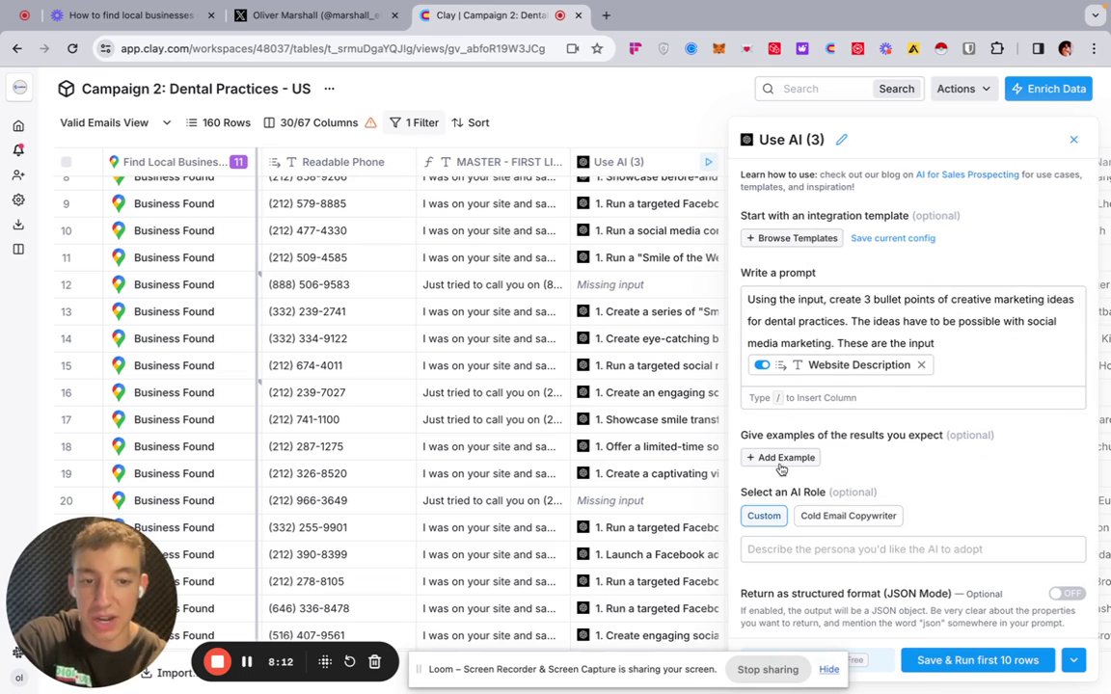
- Close the Use AI (3) settings panel
left_click(1073, 141)
scroll(738, 311, "right", 1)
scroll(738, 311, "up", 3)
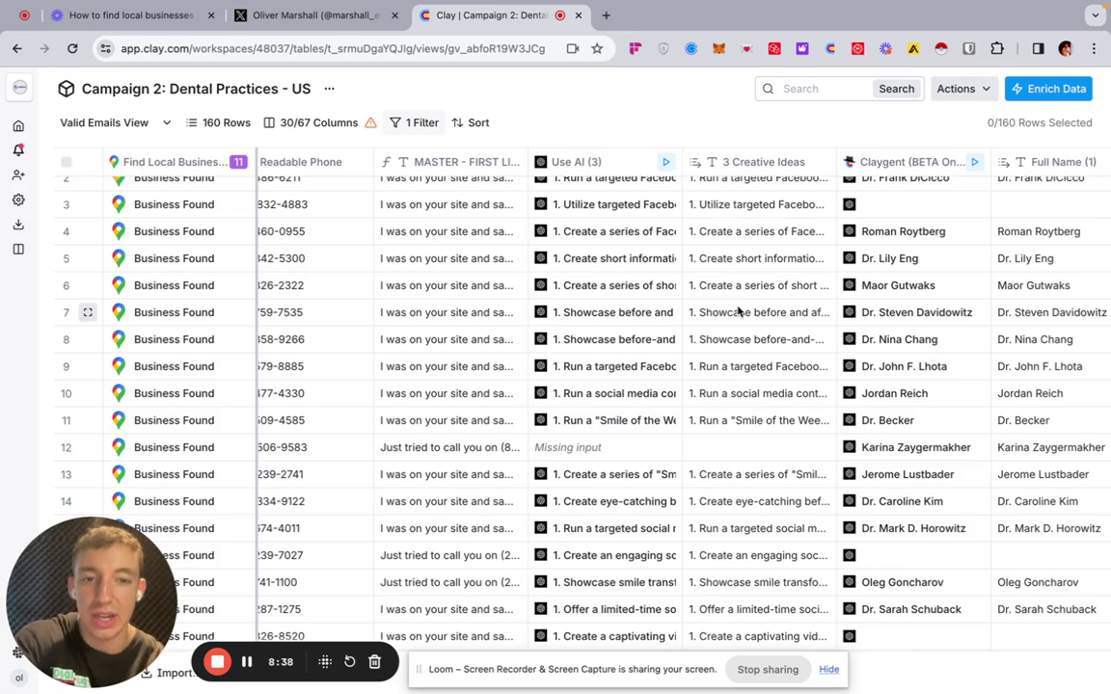
- Expand row 9's creative social-media ideas, then scroll right toward the owner names
left_click(750, 373)
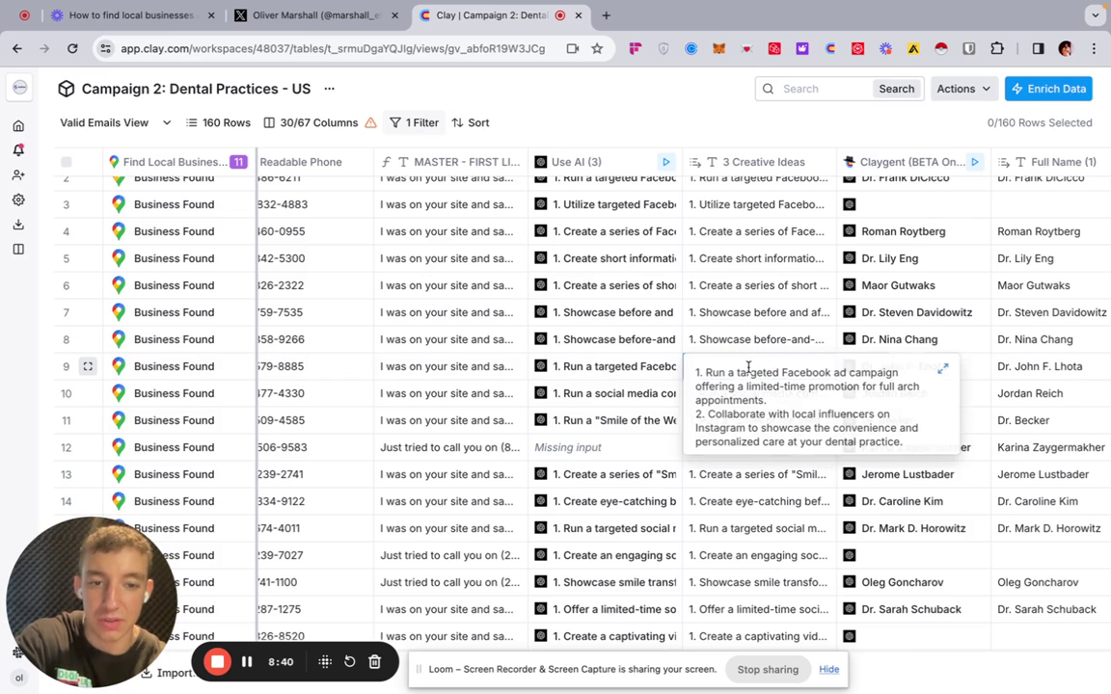
scroll(771, 425, "down", 2)
scroll(818, 432, "up", 3)
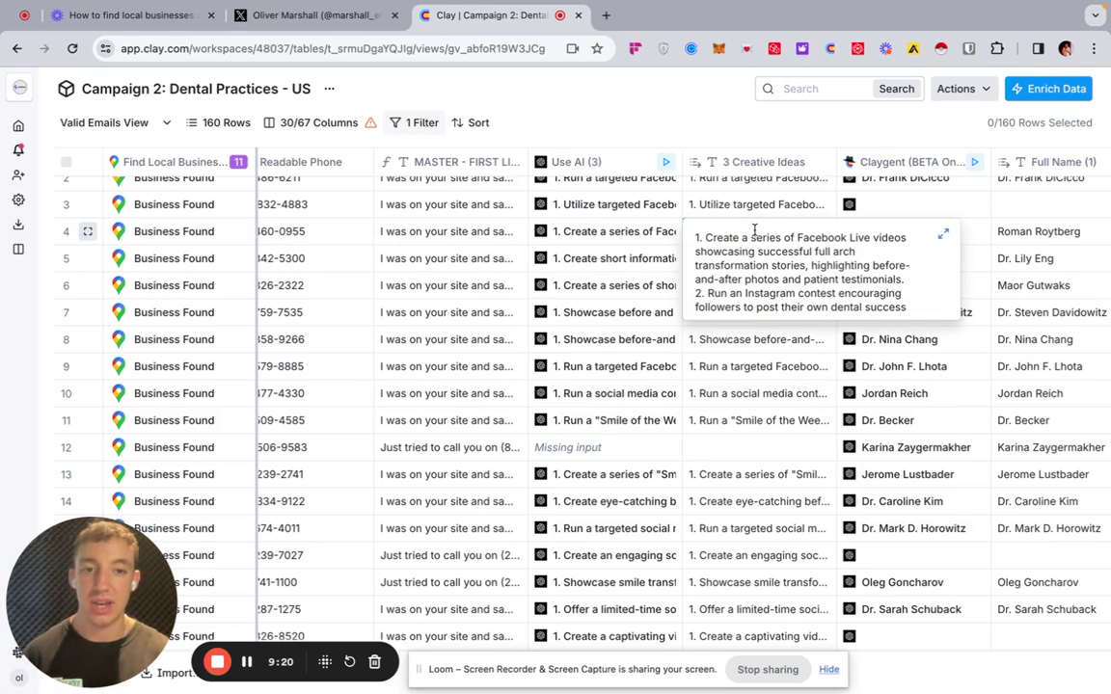
scroll(763, 365, "down", 2)
scroll(763, 365, "down", 2)
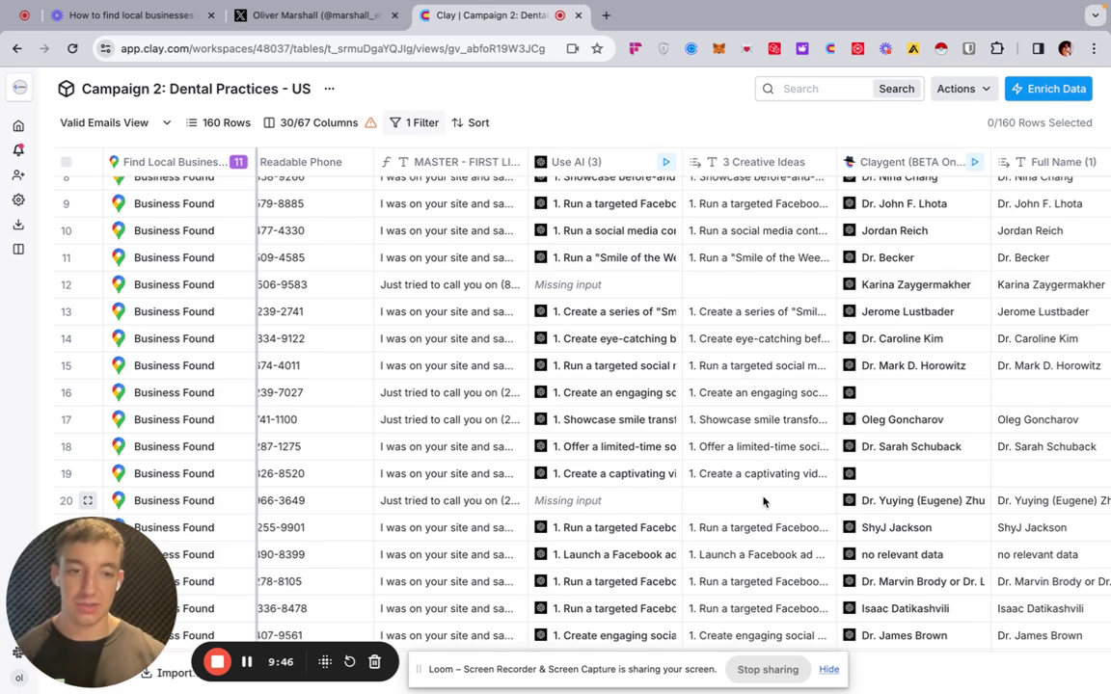
scroll(762, 501, "right", 2)
scroll(675, 372, "right", 3)
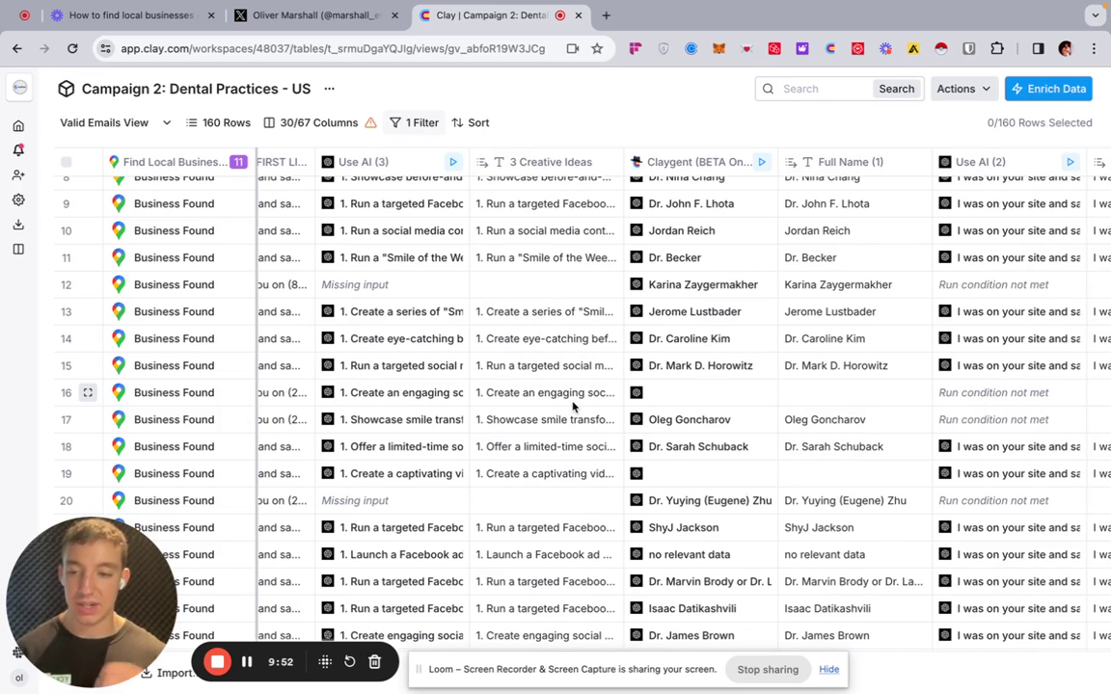
scroll(573, 406, "right", 1)
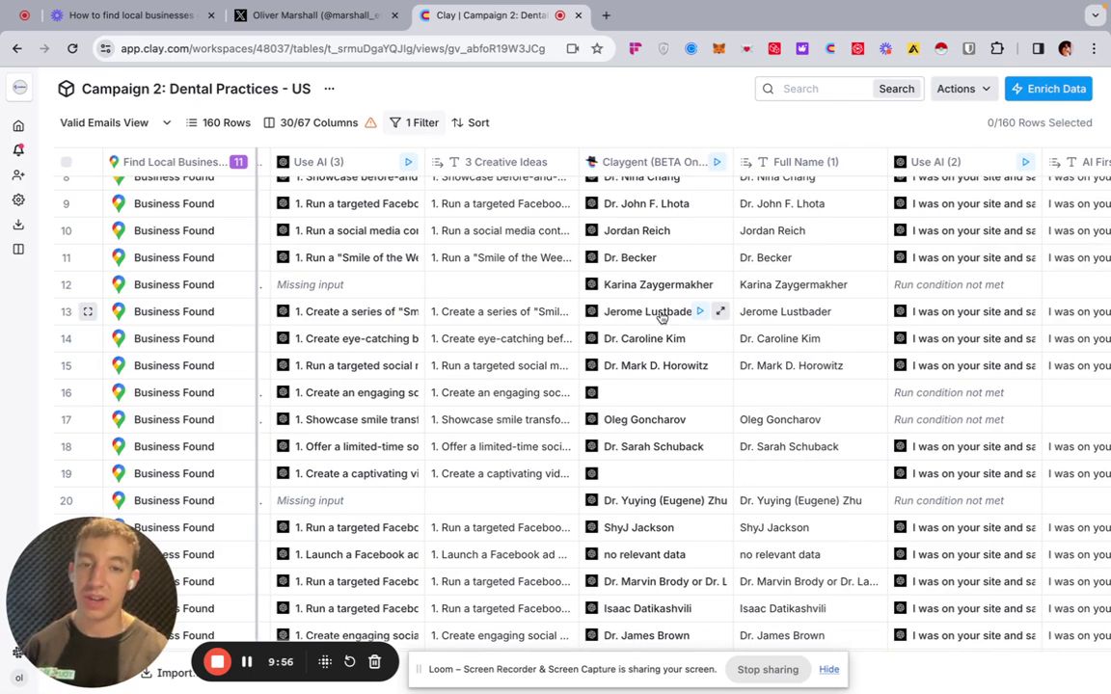
scroll(661, 318, "up", 3)
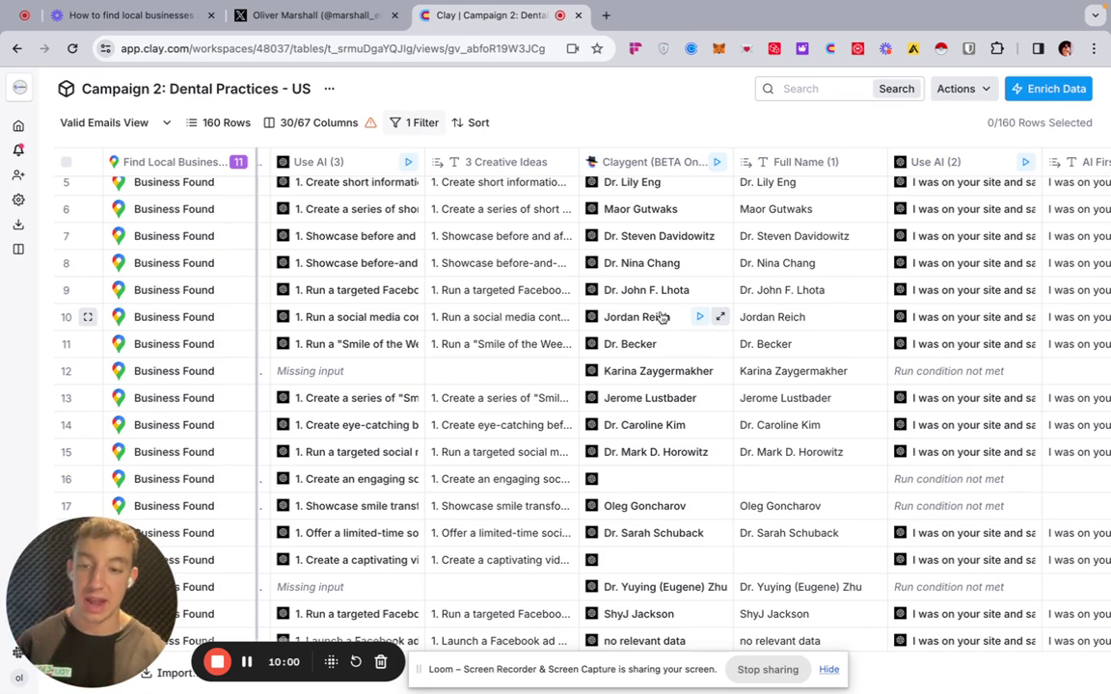
scroll(661, 318, "up", 4)
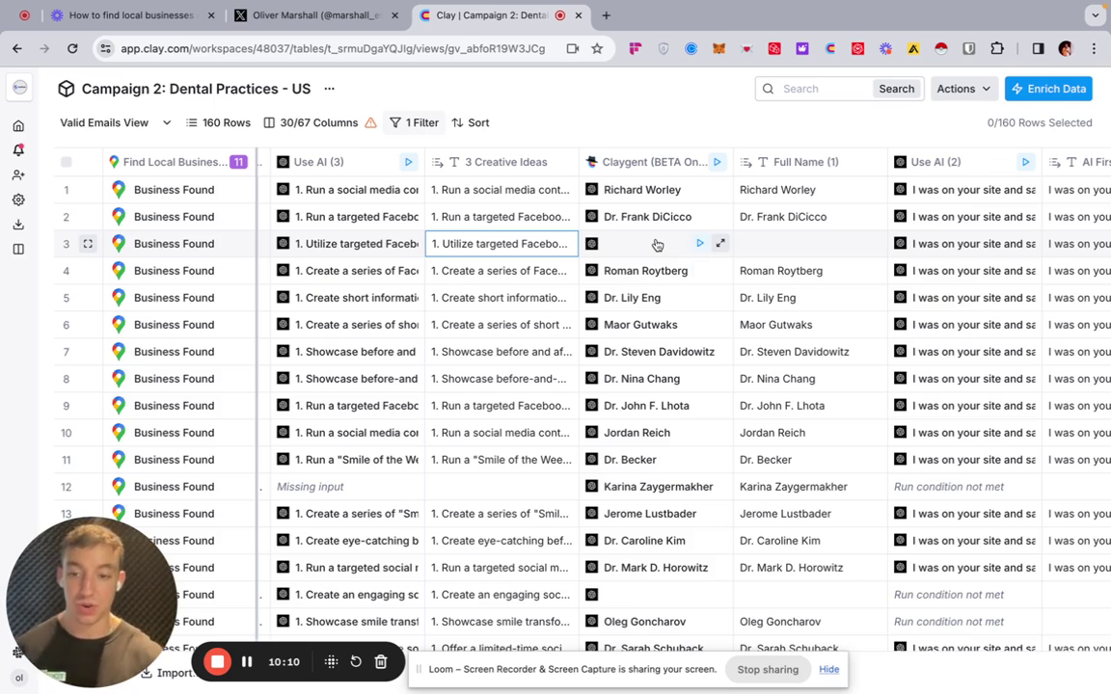
scroll(699, 564, "down", 1)
scroll(693, 527, "up", 1)
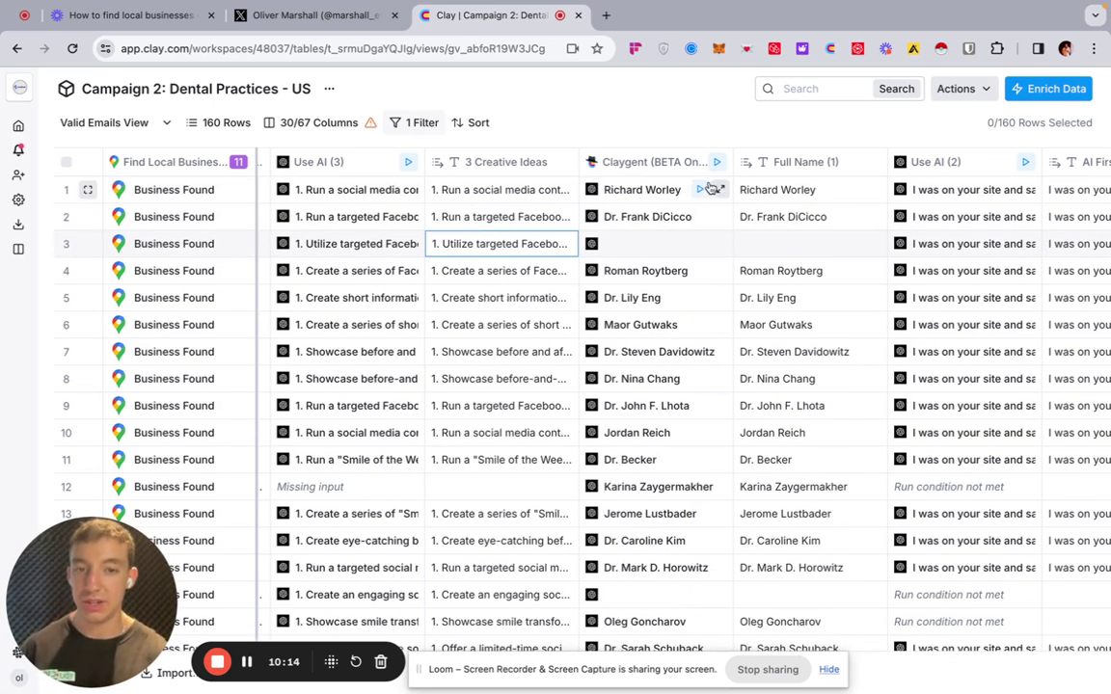
left_click(647, 161)
left_click(643, 162)
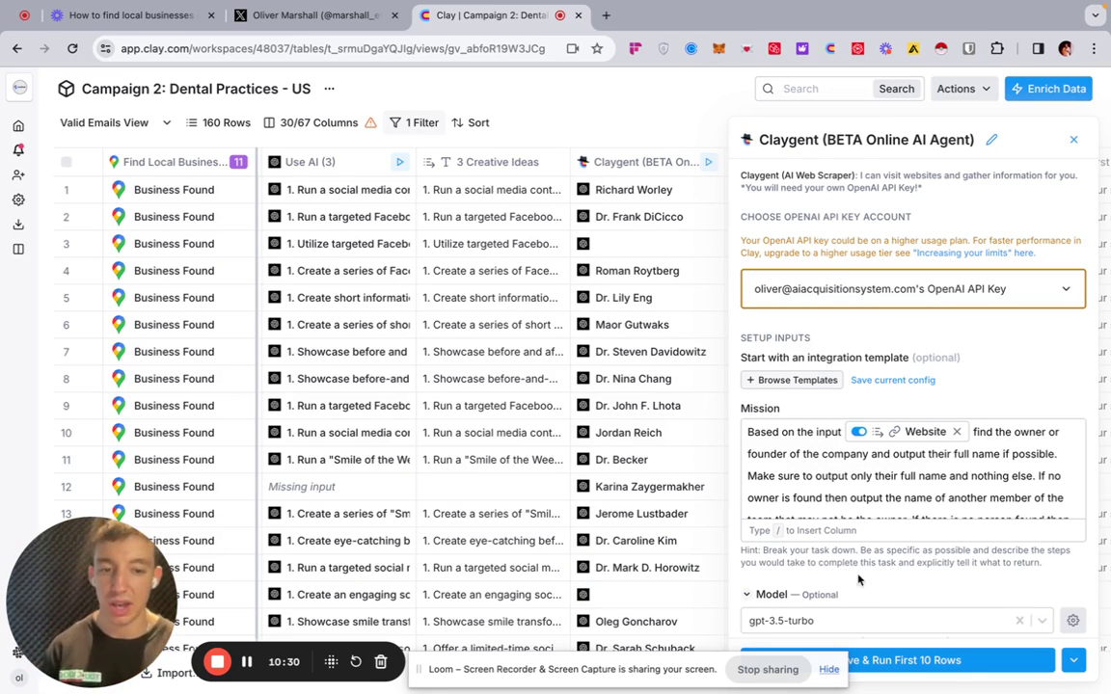
scroll(775, 446, "down", 1)
scroll(806, 405, "down", 1)
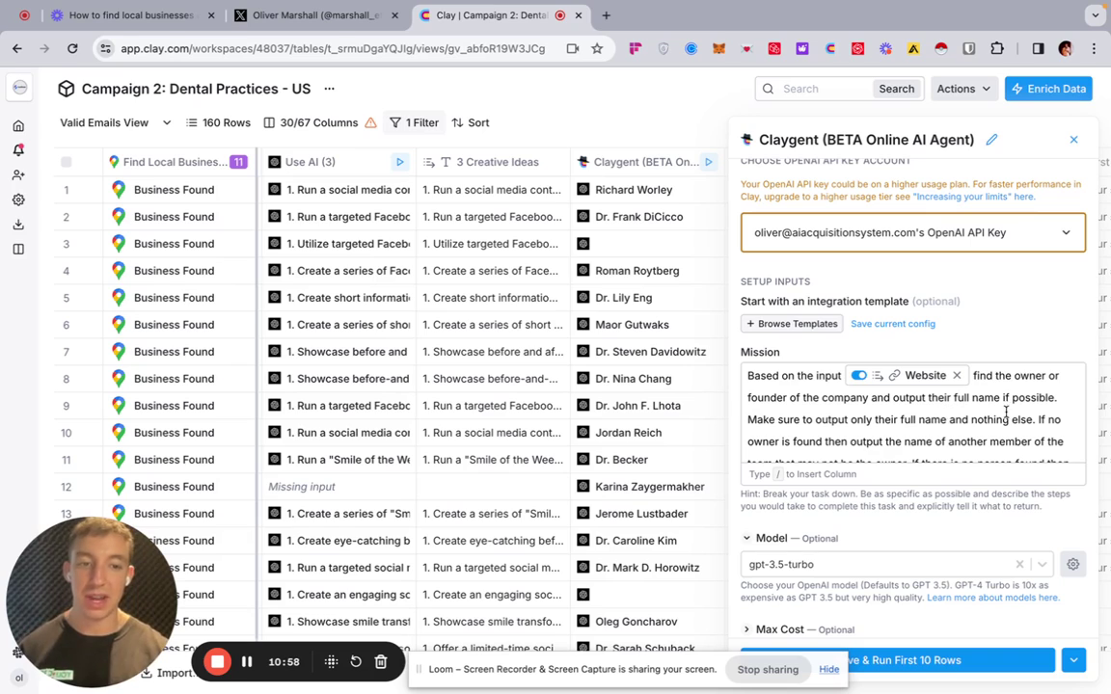
scroll(939, 409, "down", 2)
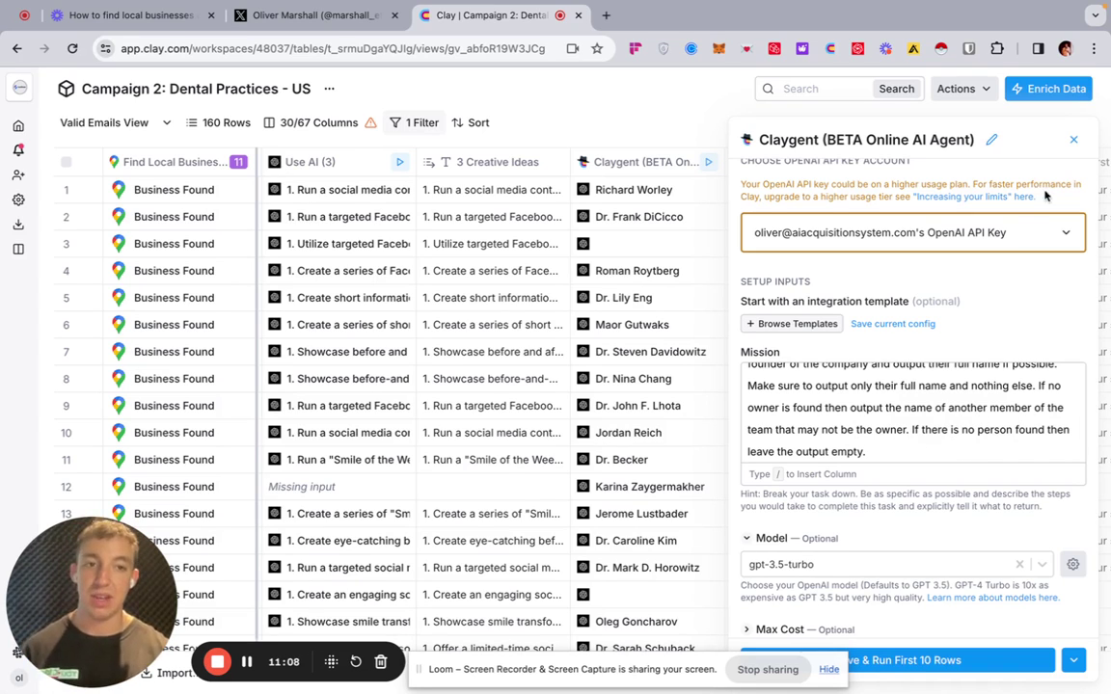
left_click(1073, 139)
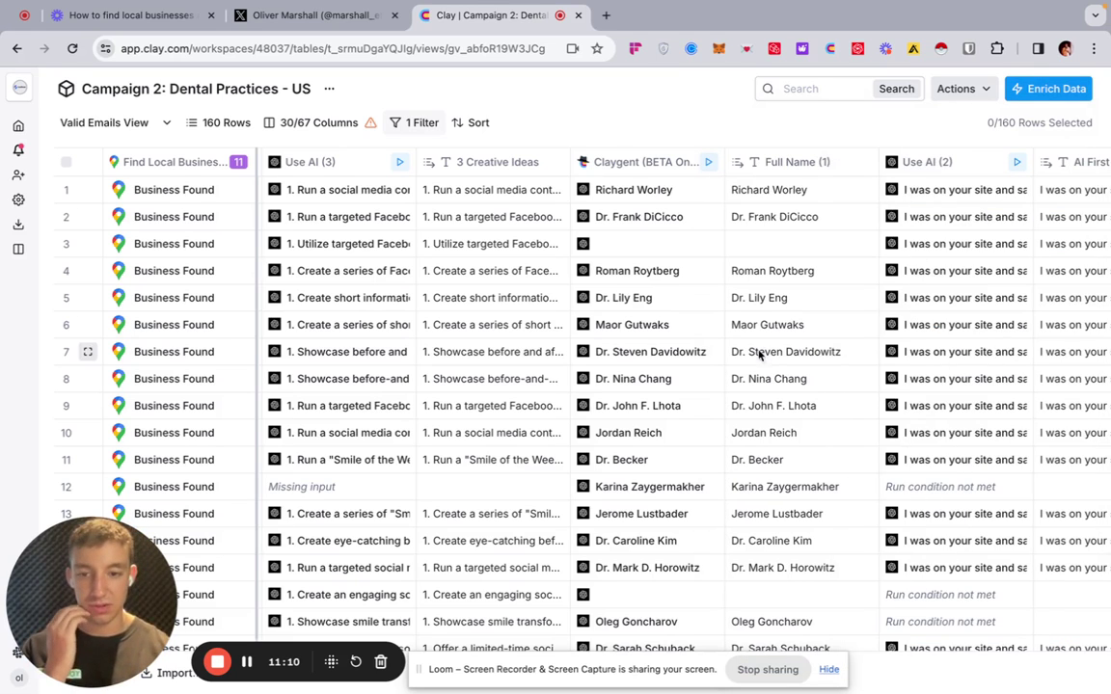
scroll(723, 391, "right", 2)
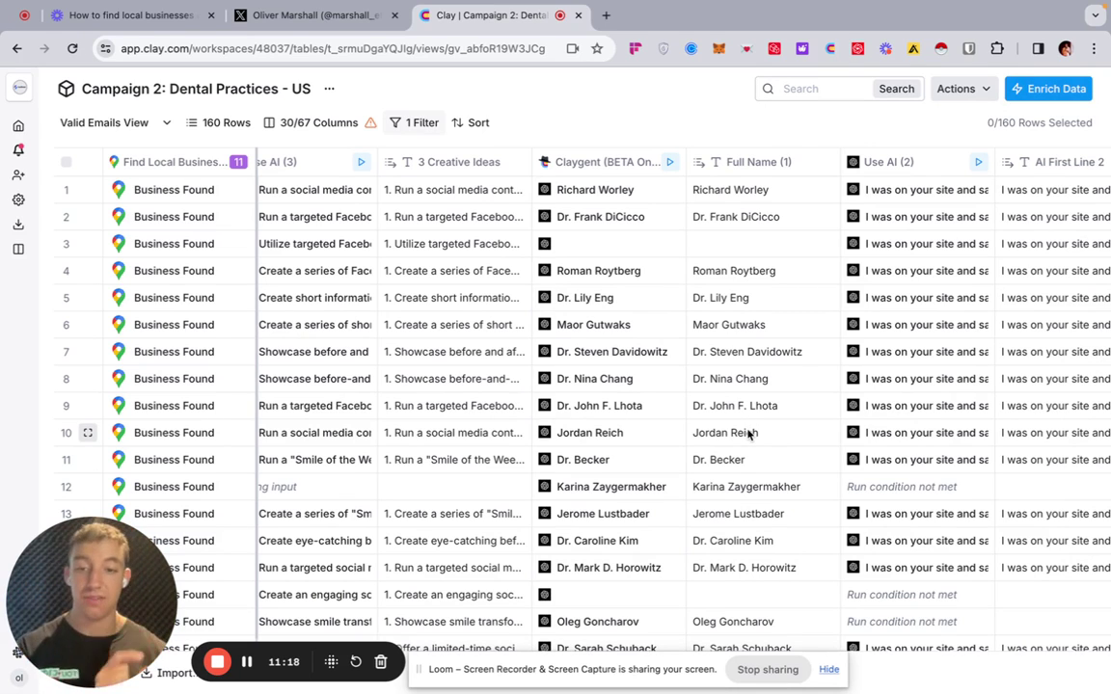
- Open Arch Dental of Manhattan's Claygent cell details and expand Steps Taken to see its owner result
left_click(618, 436)
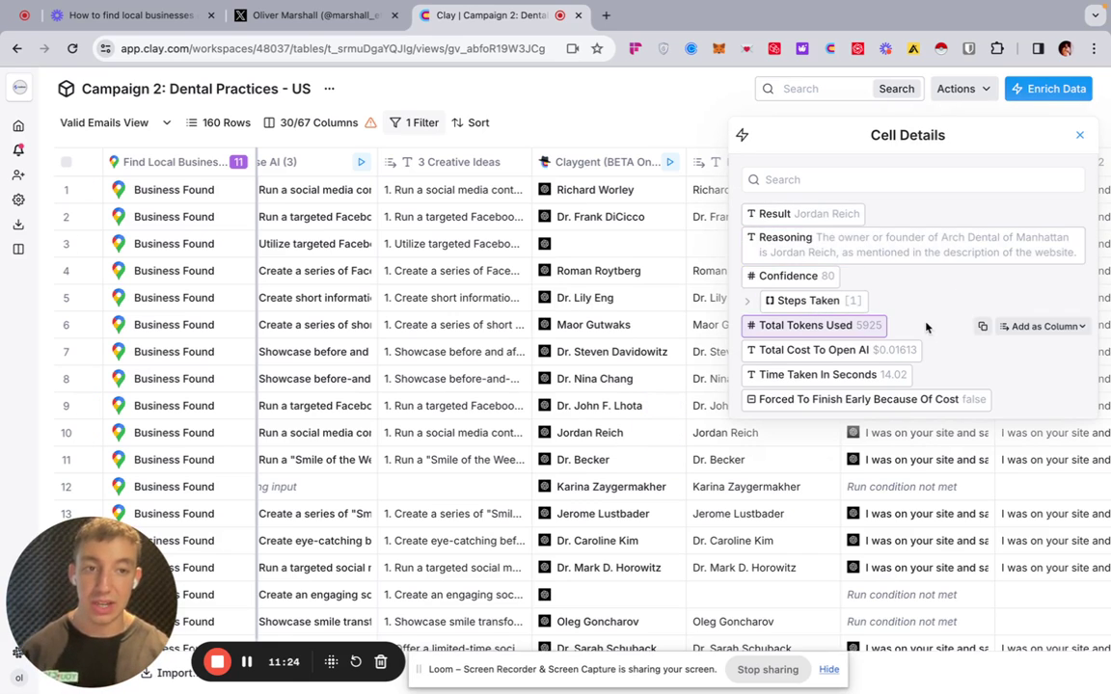
left_click(746, 302)
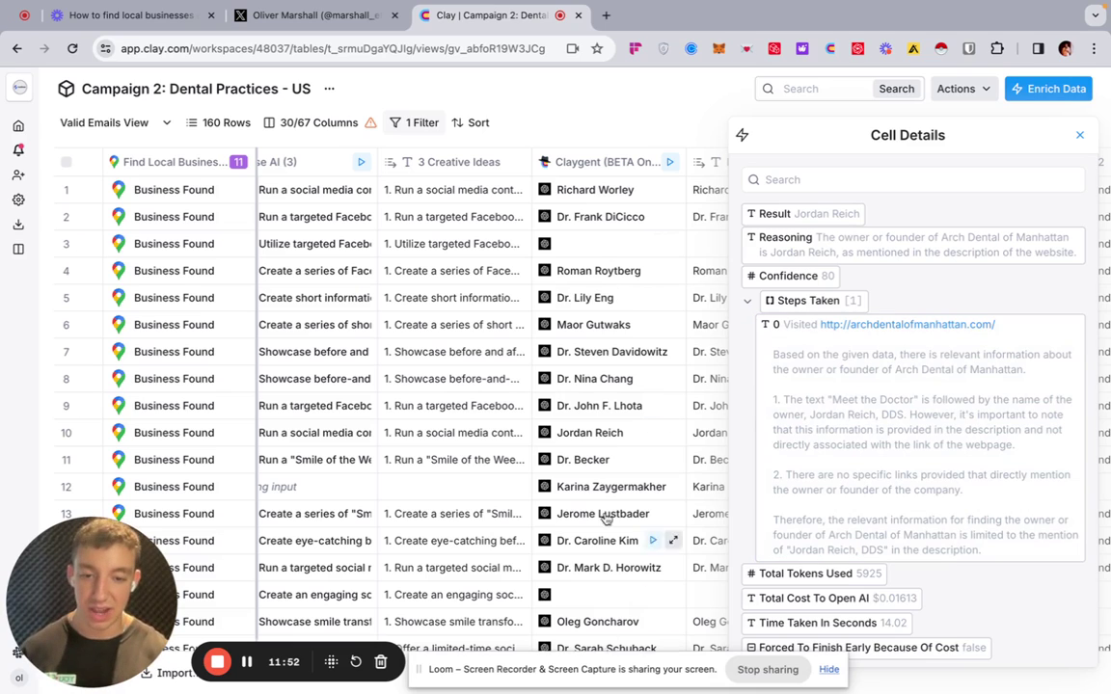
scroll(606, 511, "down", 6)
scroll(605, 511, "up", 6)
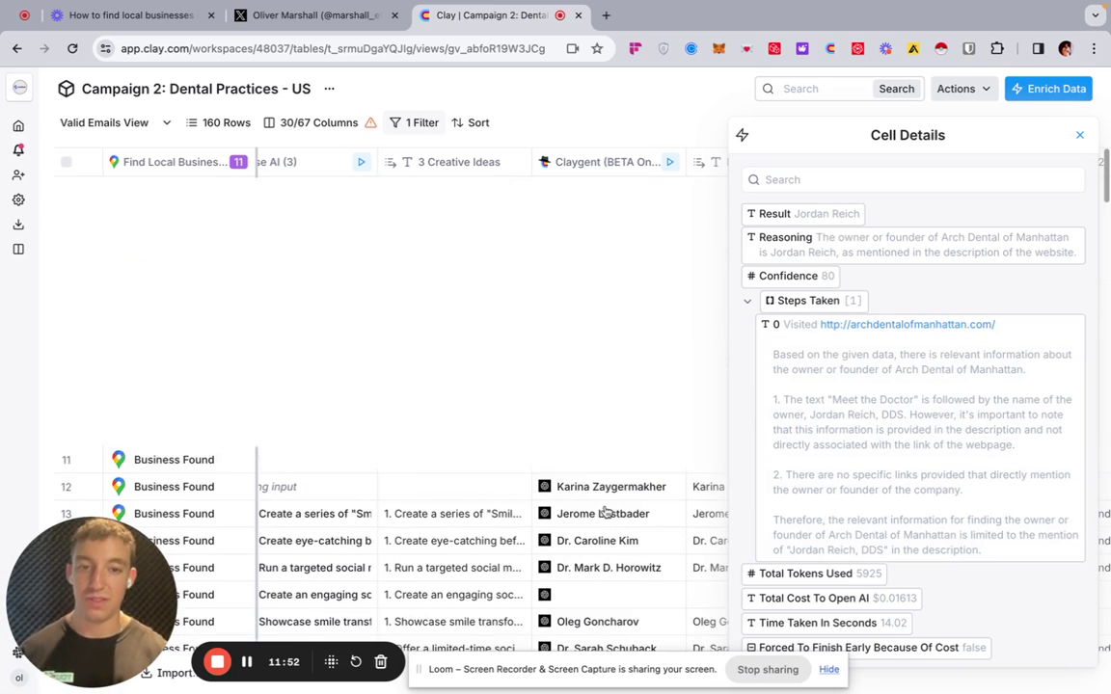
left_click(1080, 135)
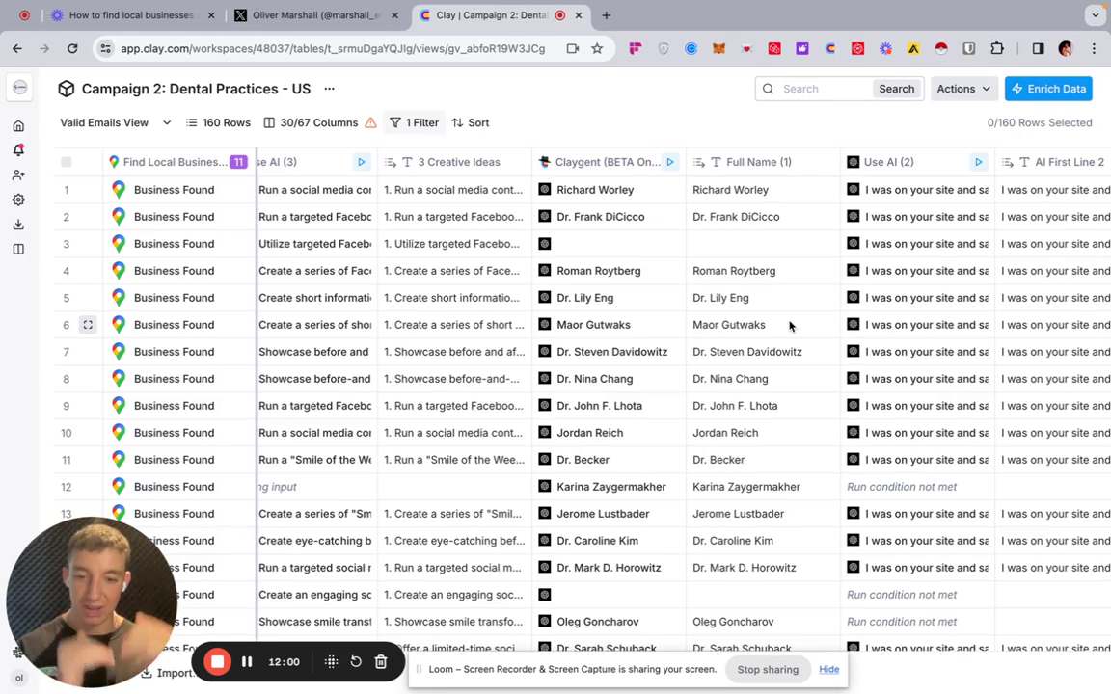
scroll(789, 326, "right", 2)
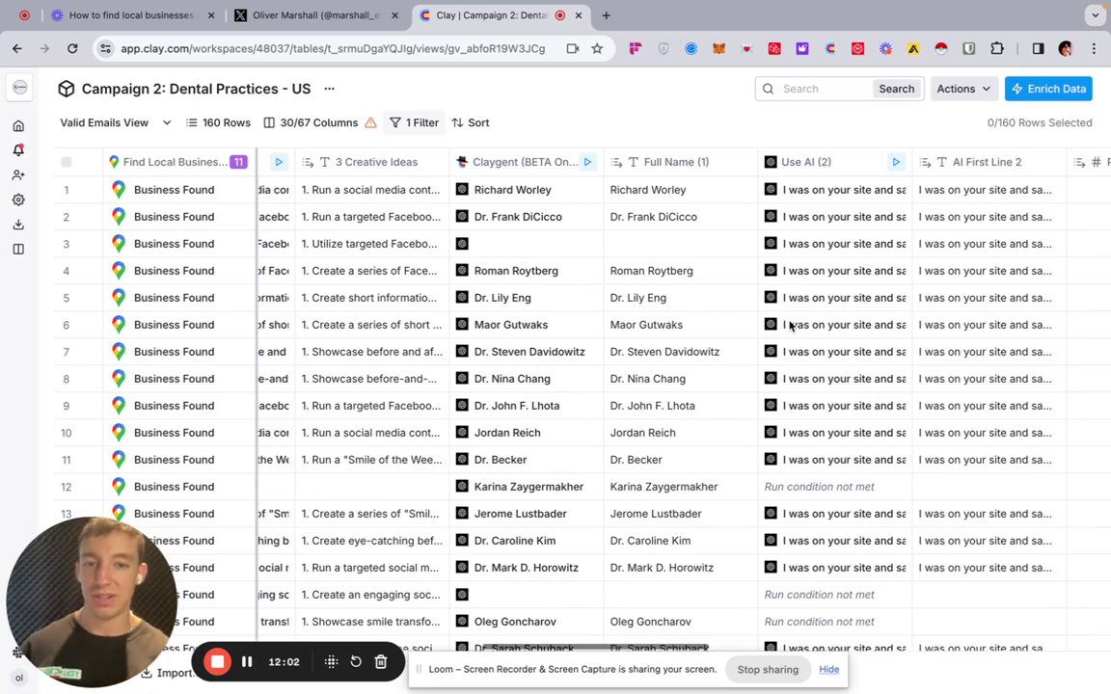
scroll(675, 356, "right", 2)
scroll(634, 365, "right", 1)
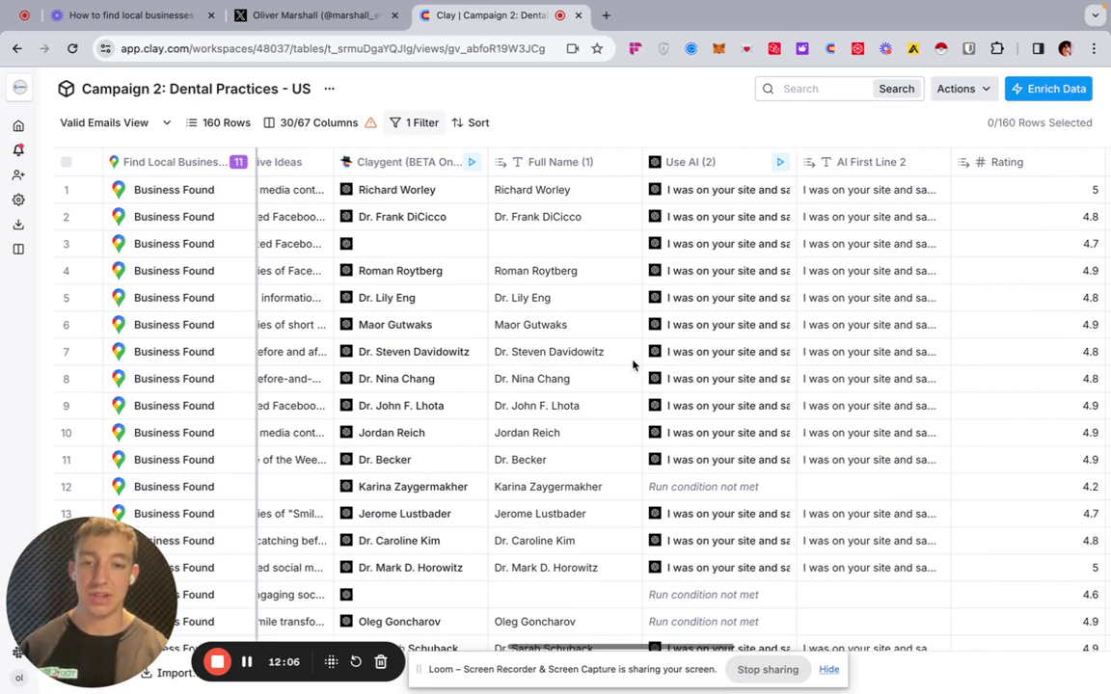
scroll(730, 316, "right", 1)
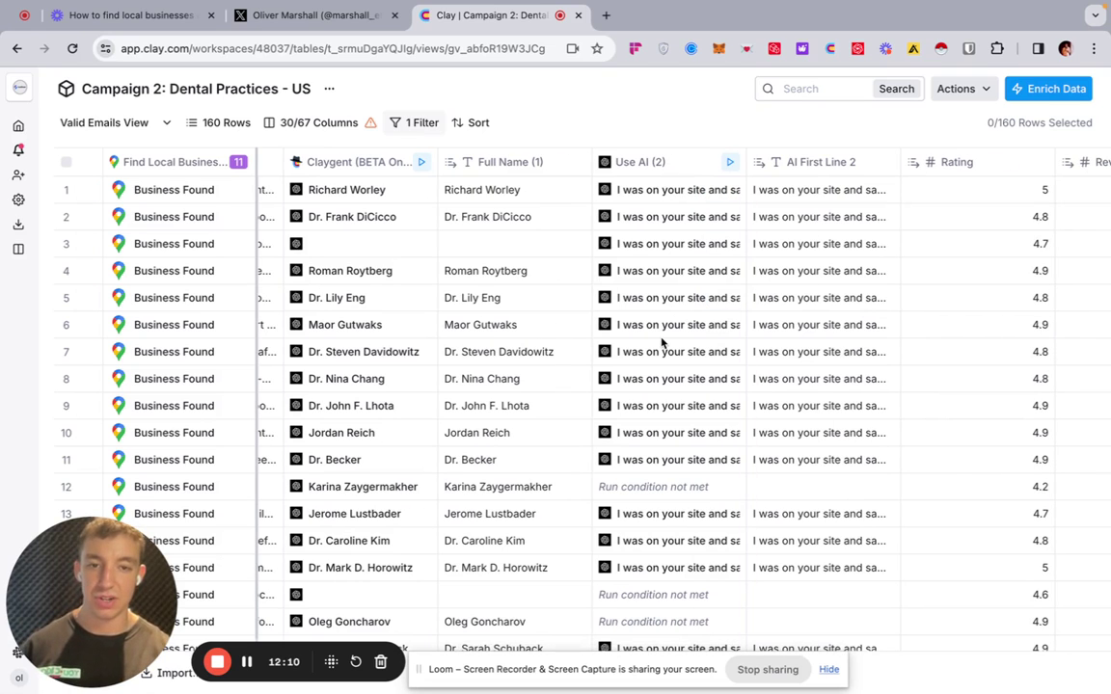
scroll(662, 343, "right", 9)
scroll(662, 342, "right", 3)
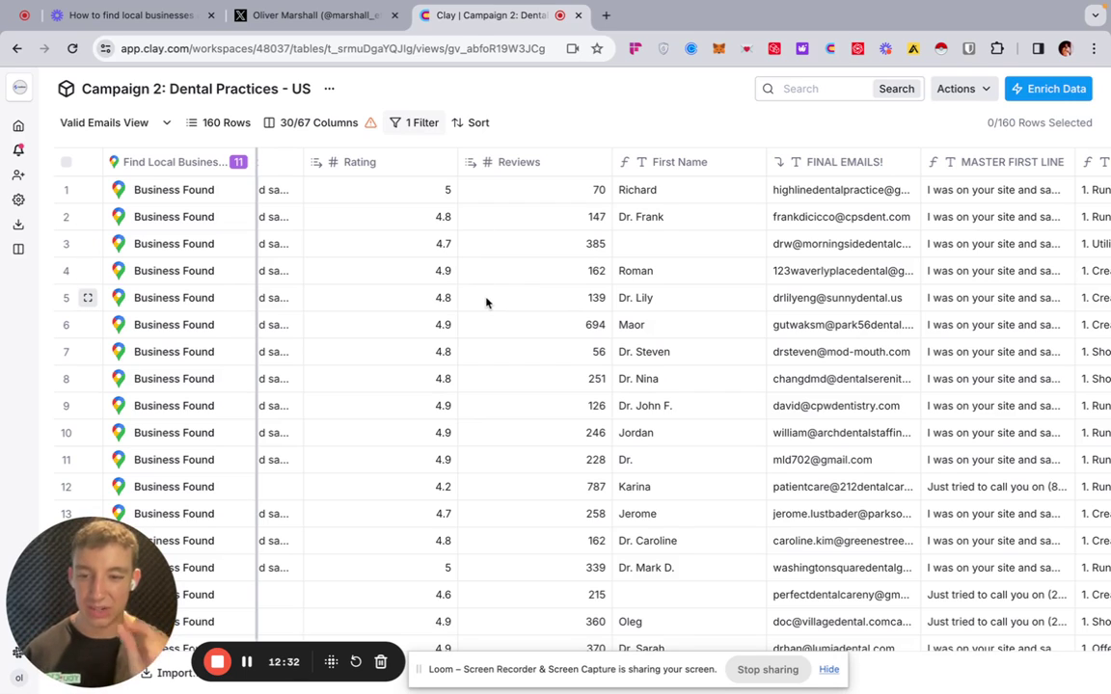
scroll(612, 297, "right", 2)
scroll(611, 297, "right", 2)
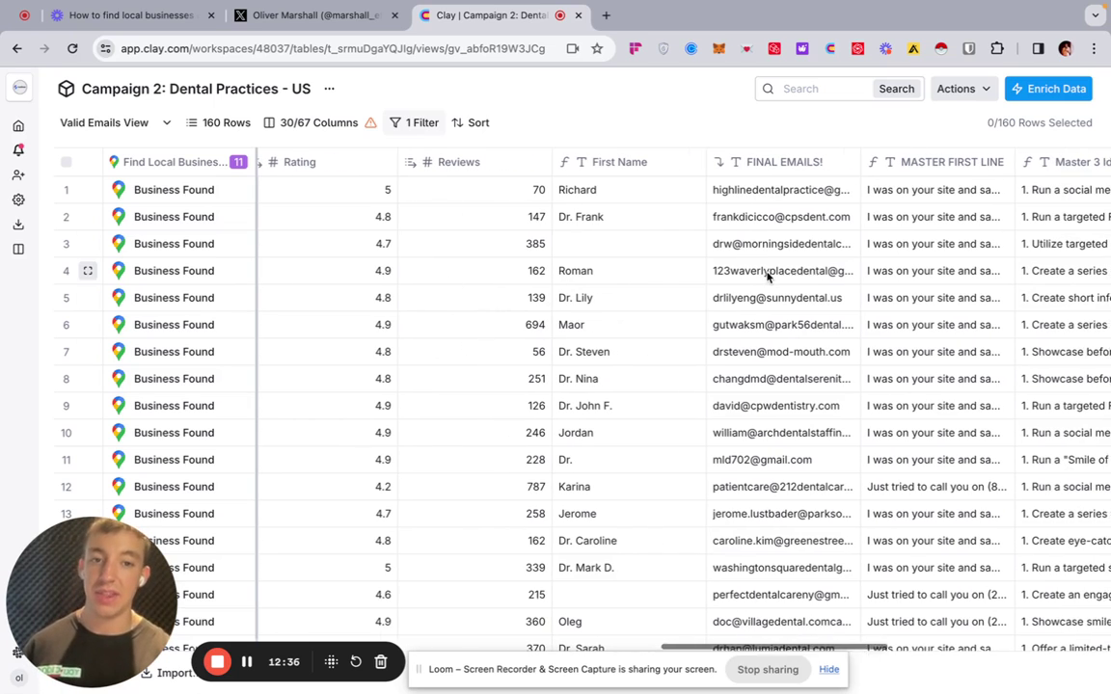
scroll(768, 277, "right", 2)
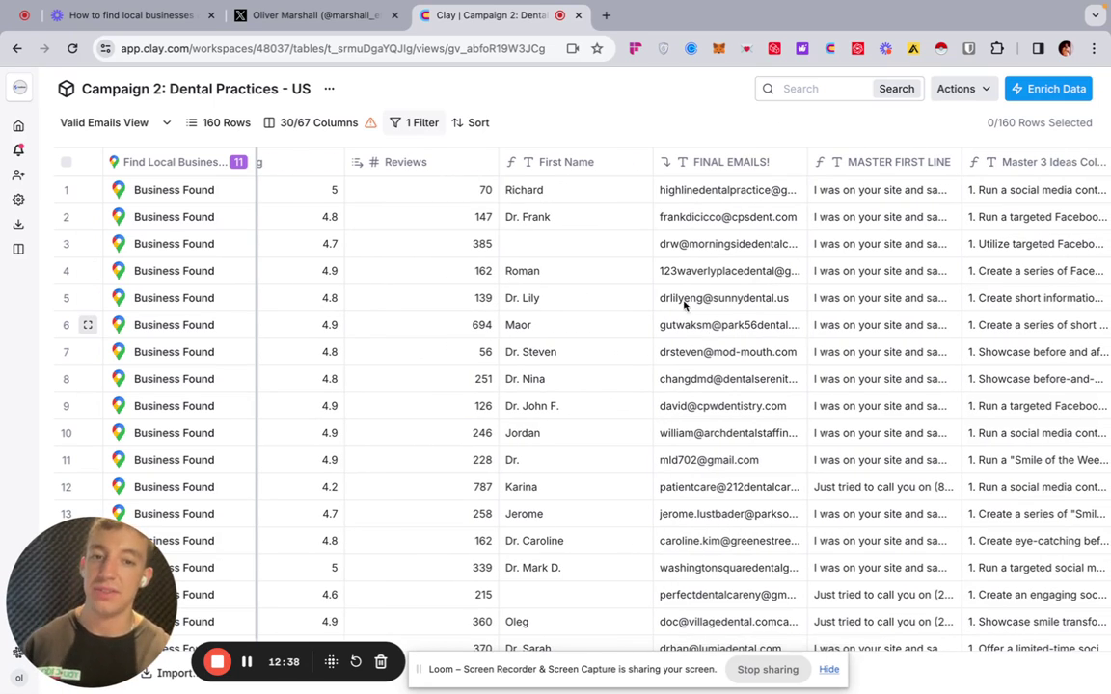
- Open the 30/67 Columns visibility list and scroll down to MASTER VALID EMAILS
left_click(306, 123)
scroll(406, 373, "down", 8)
scroll(406, 373, "down", 5)
scroll(406, 374, "up", 6)
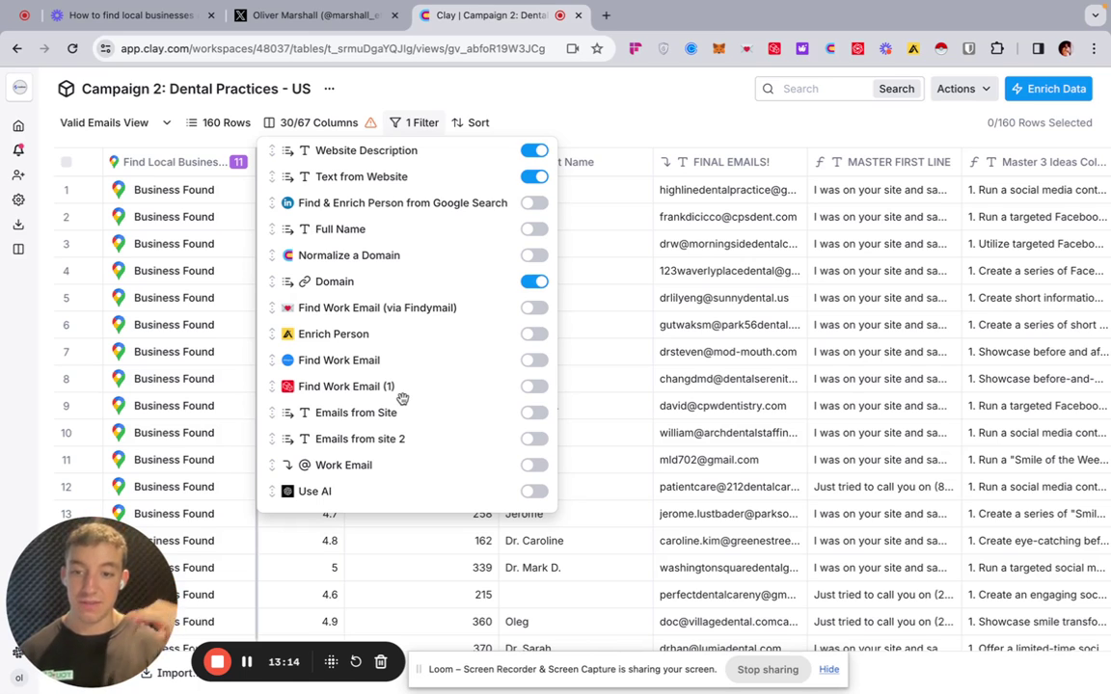
scroll(377, 439, "down", 2)
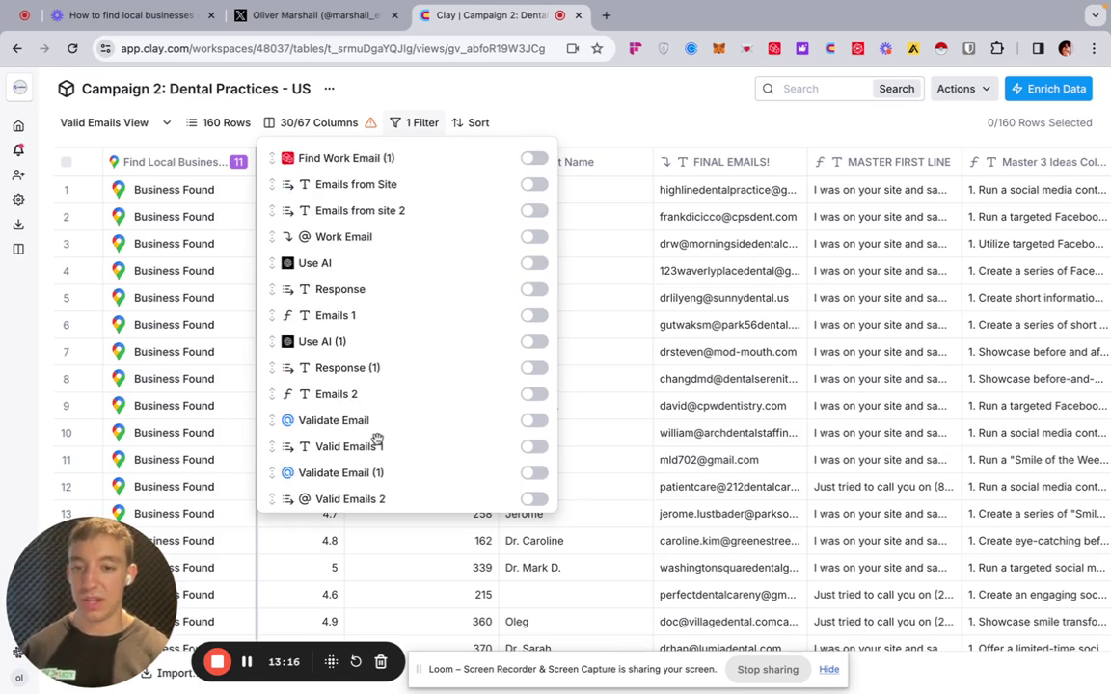
scroll(376, 437, "down", 1)
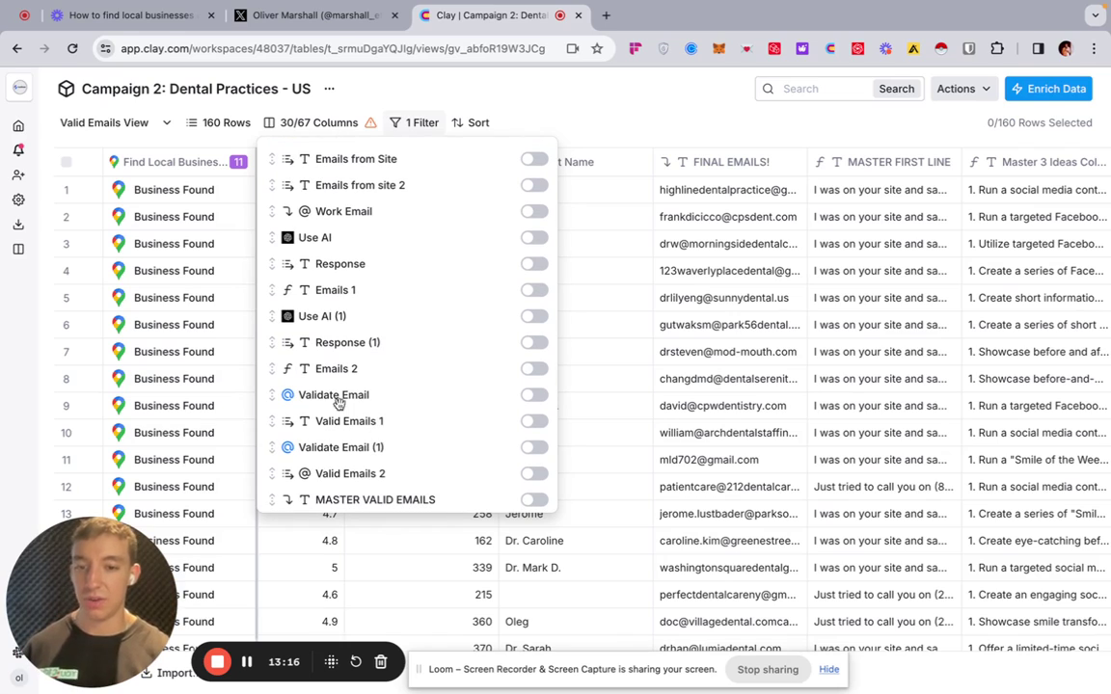
- Close the column list and return to the 160-row dental practices table
left_click(611, 130)
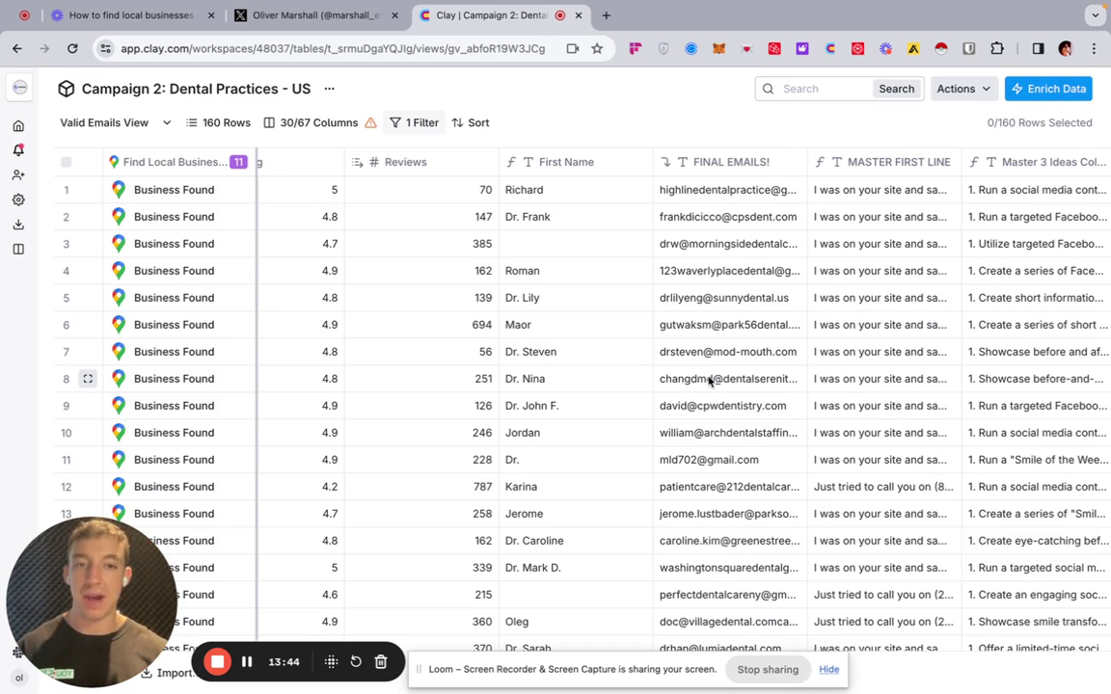
key("alt+shift+p")
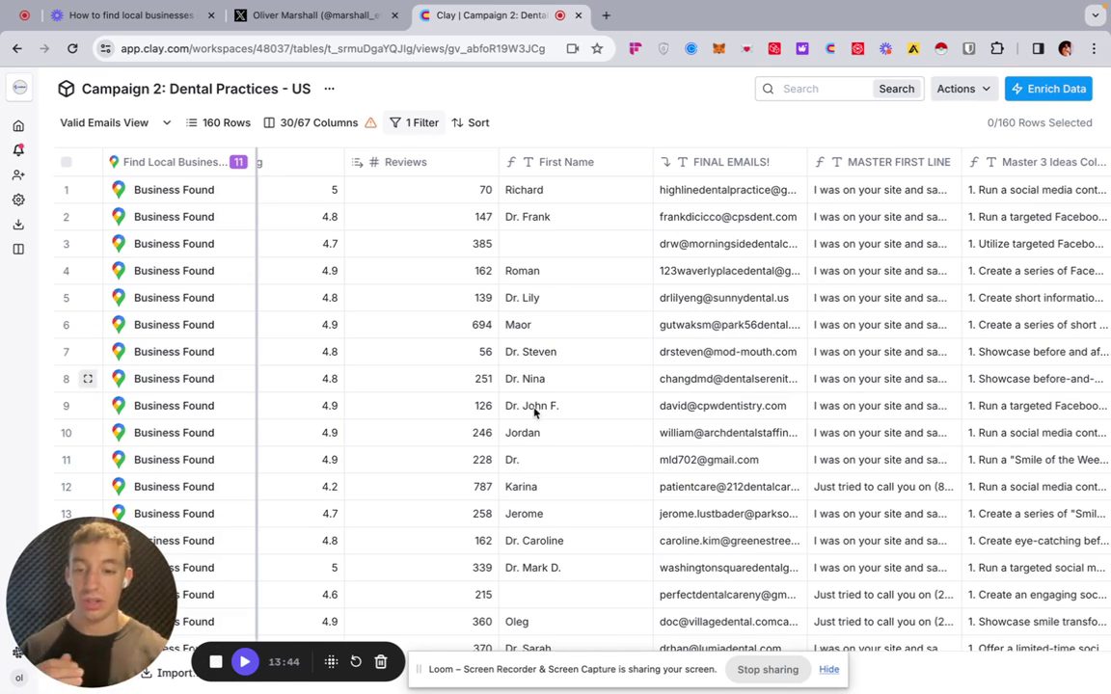
left_click(246, 664)
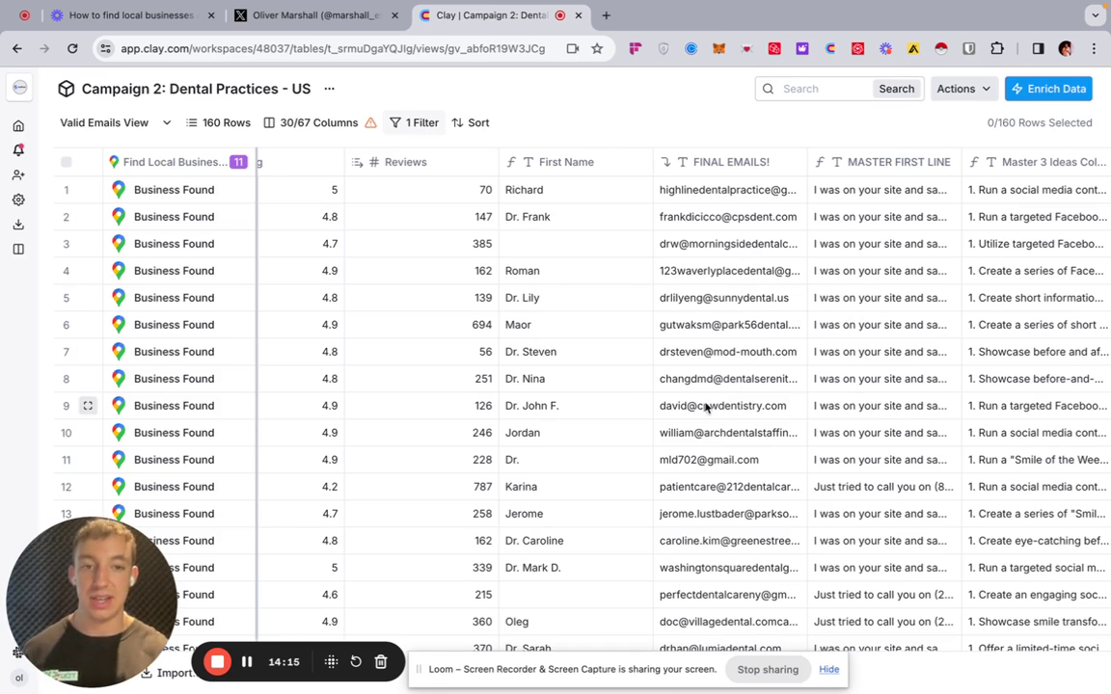
scroll(744, 241, "right", 5)
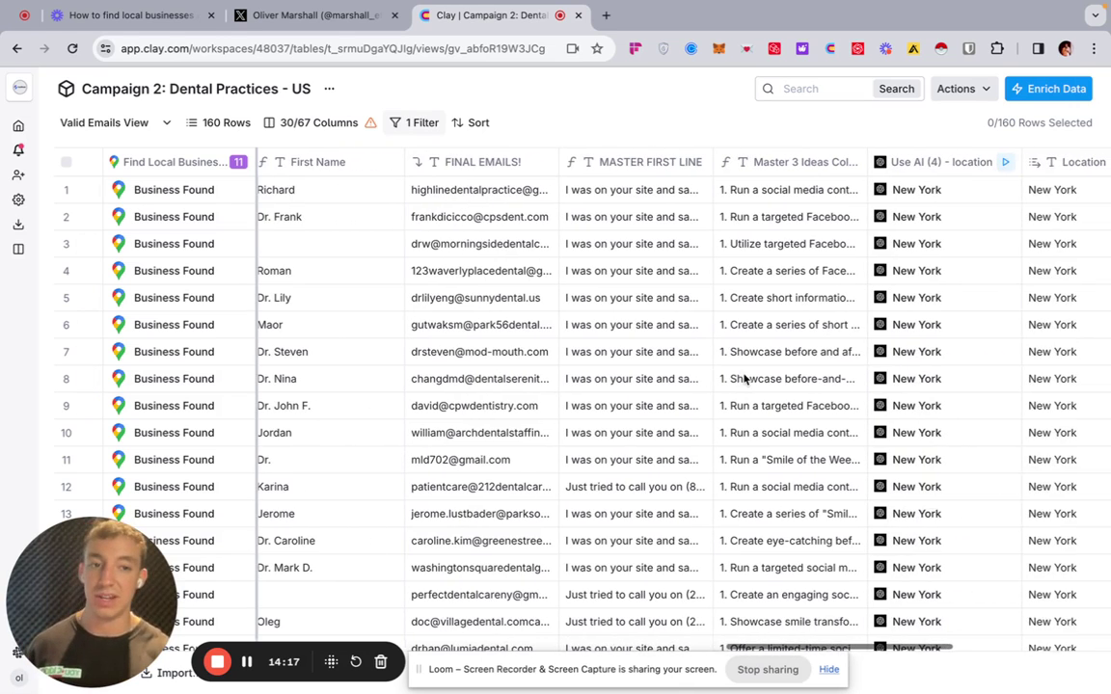
scroll(743, 379, "right", 2)
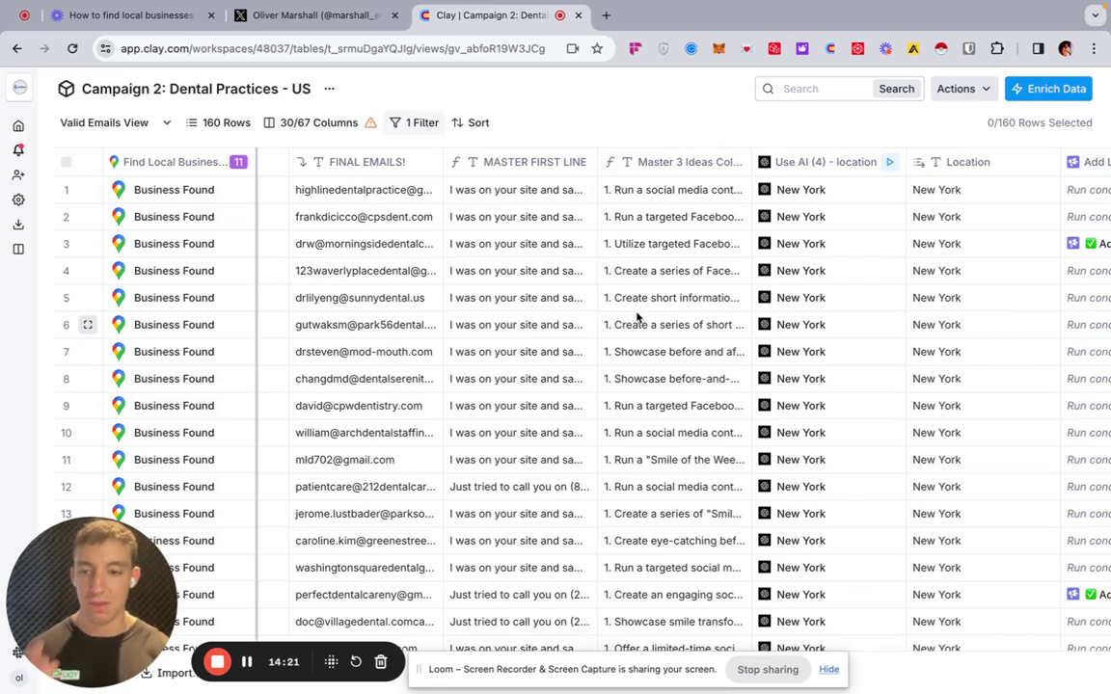
scroll(636, 323, "right", 3)
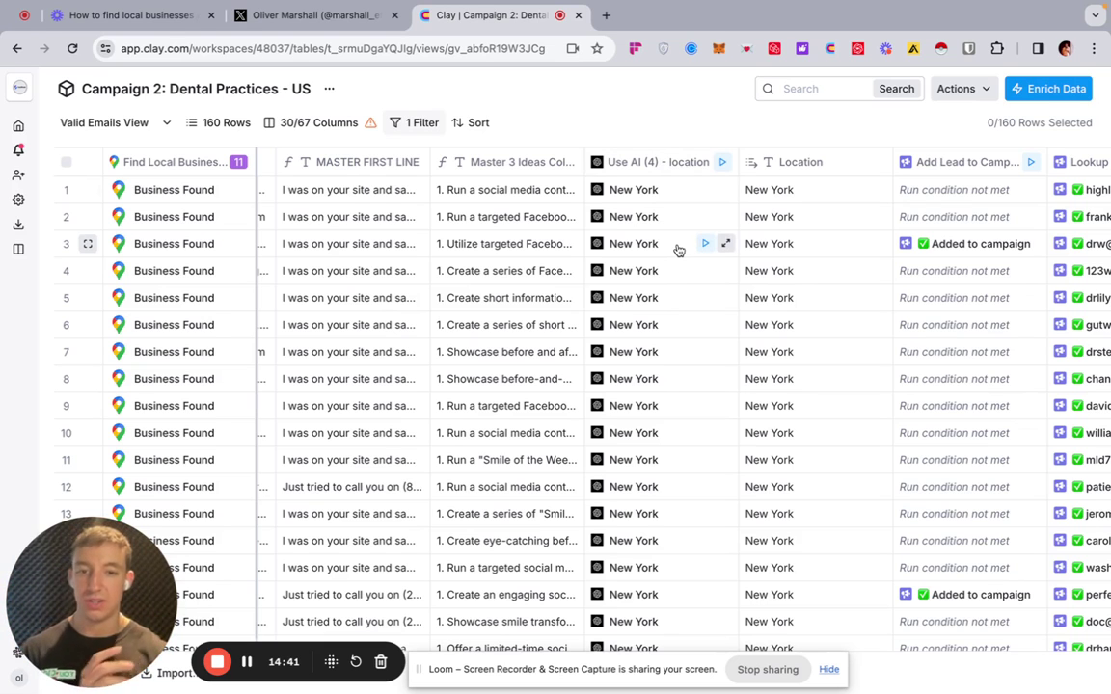
scroll(677, 249, "left", 15)
scroll(678, 249, "left", 5)
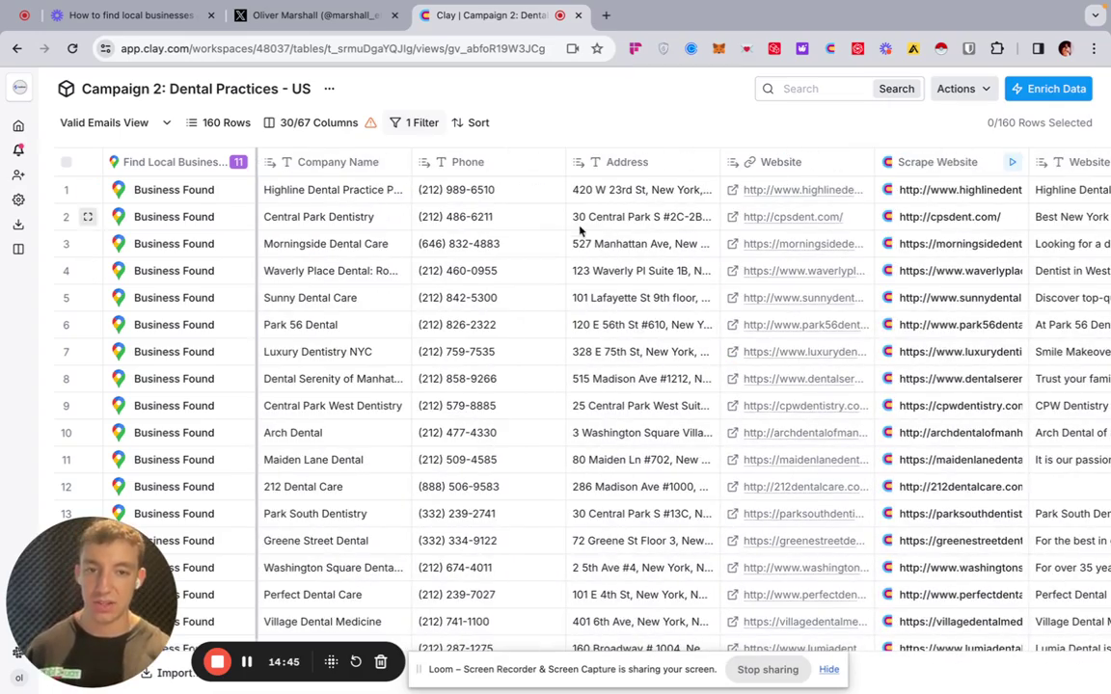
scroll(699, 446, "right", 8)
scroll(700, 450, "right", 20)
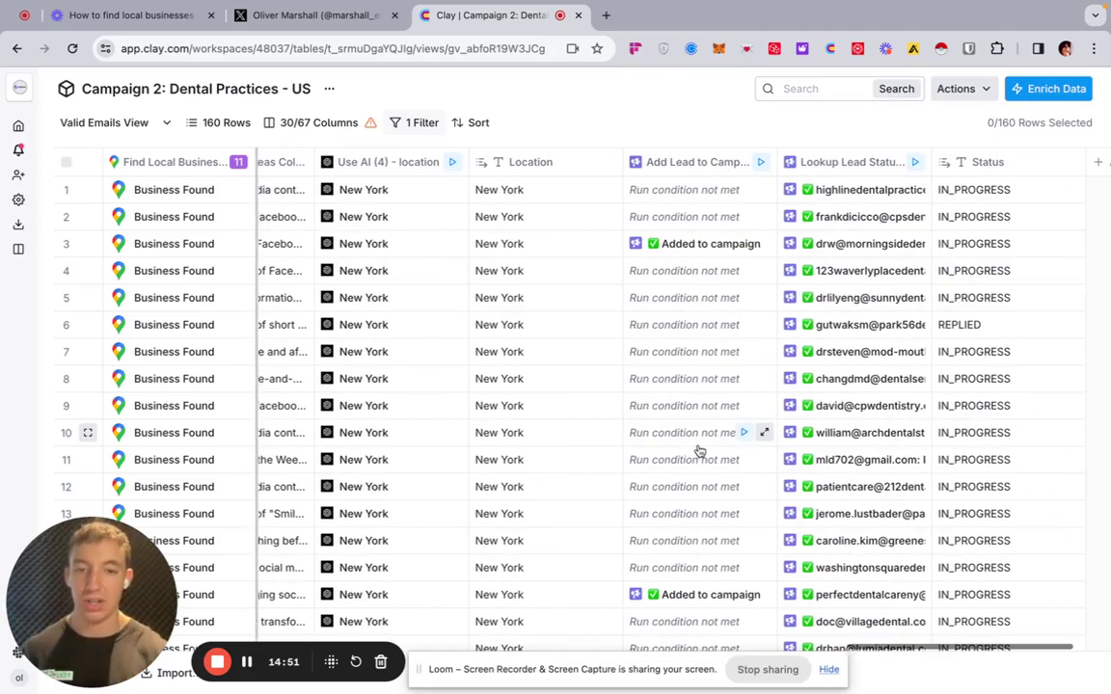
scroll(699, 449, "left", 2)
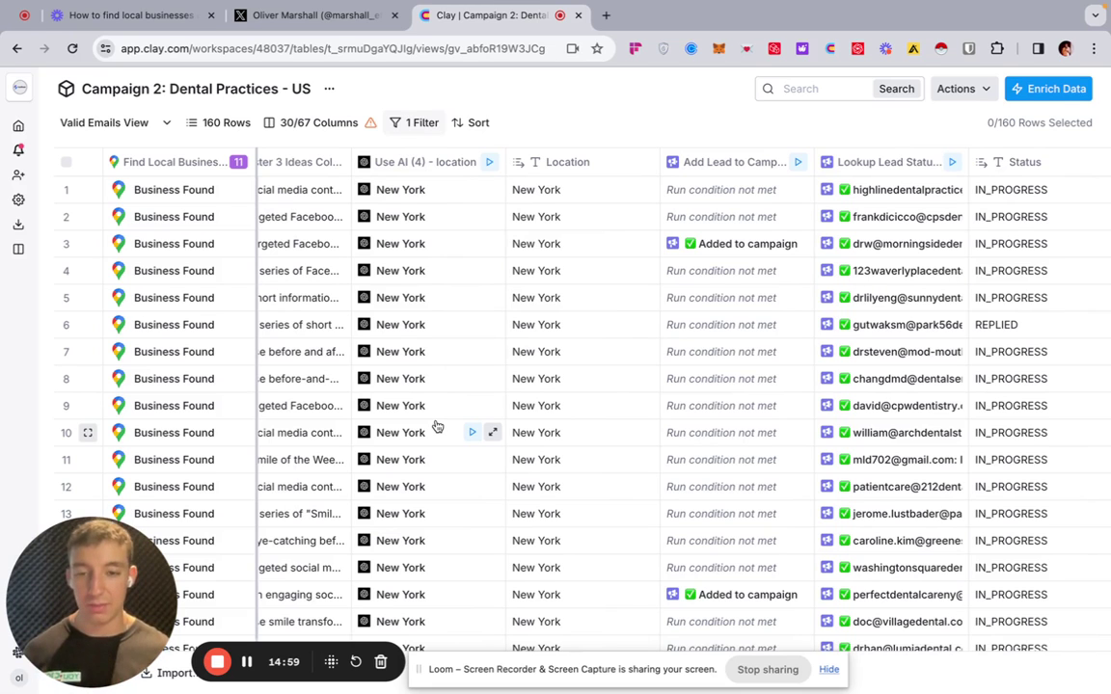
scroll(437, 425, "down", 3)
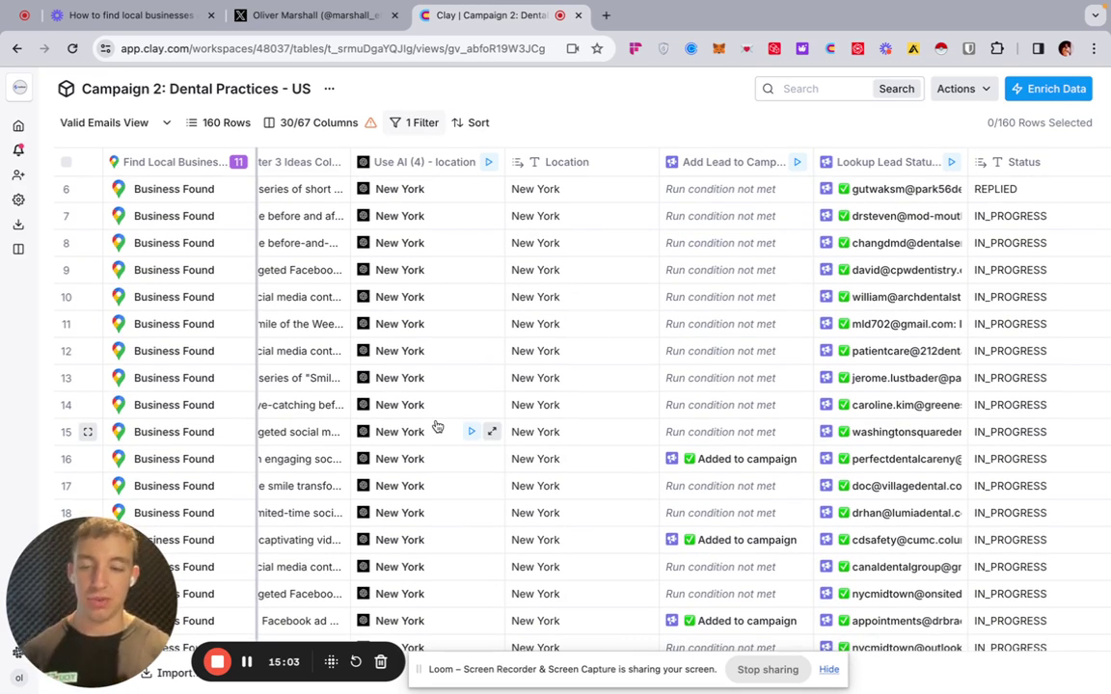
scroll(437, 426, "down", 1)
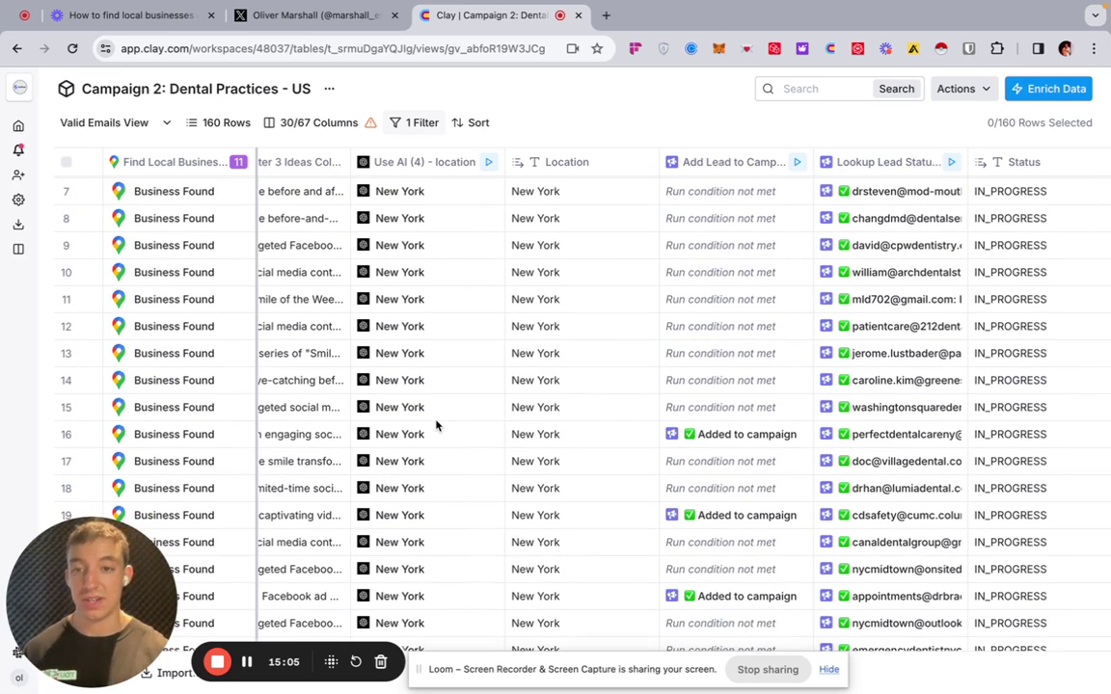
scroll(437, 425, "up", 1)
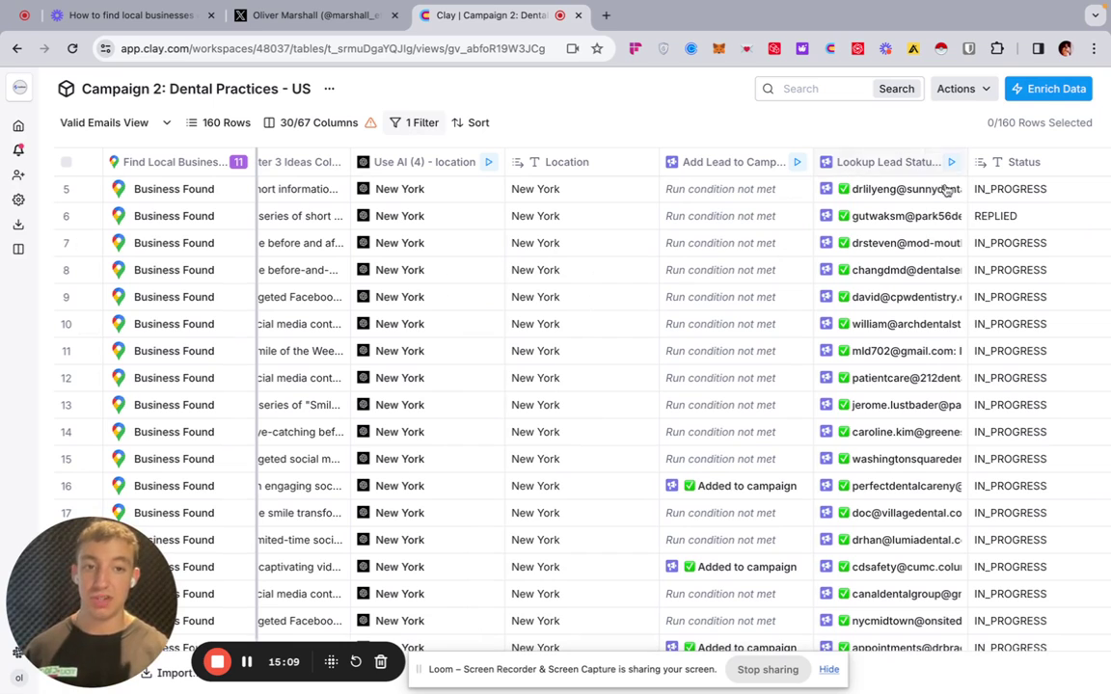
scroll(800, 320, "left", 2)
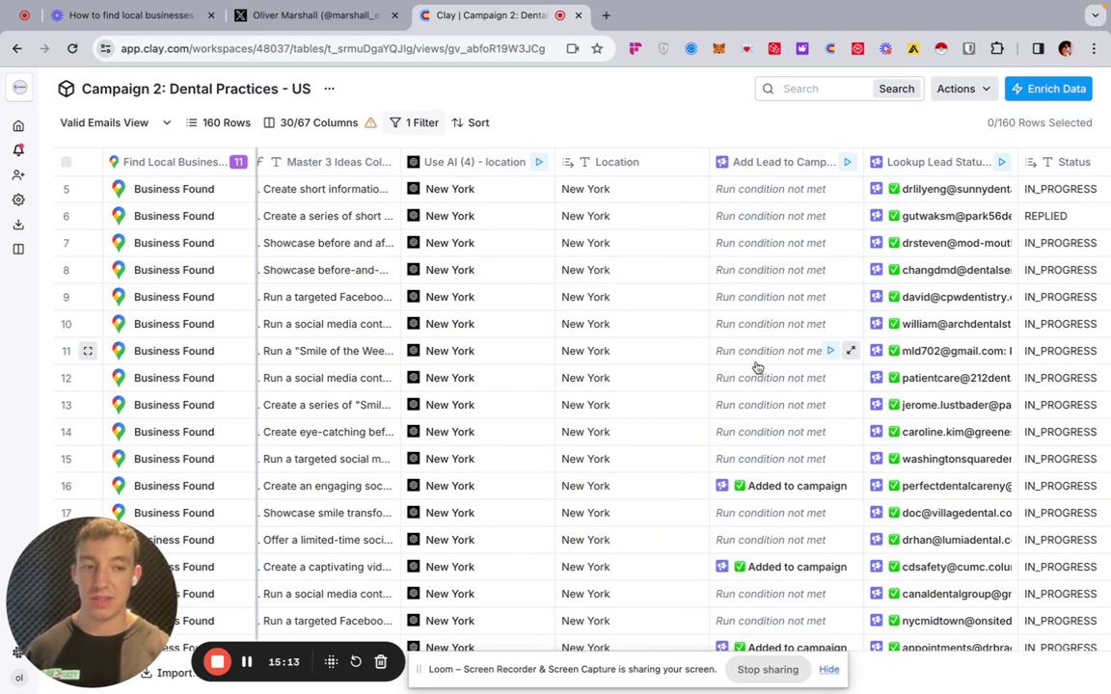
scroll(757, 367, "up", 1)
scroll(757, 368, "left", 2)
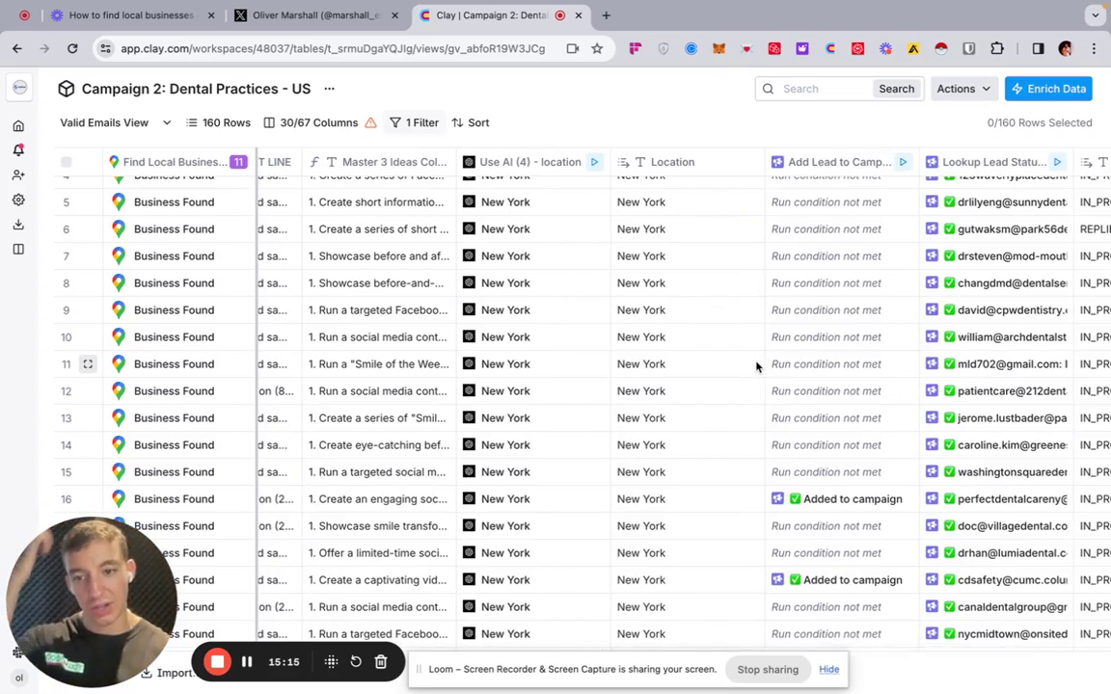
scroll(757, 367, "left", 10)
scroll(757, 367, "left", 10)
scroll(757, 368, "up", 2)
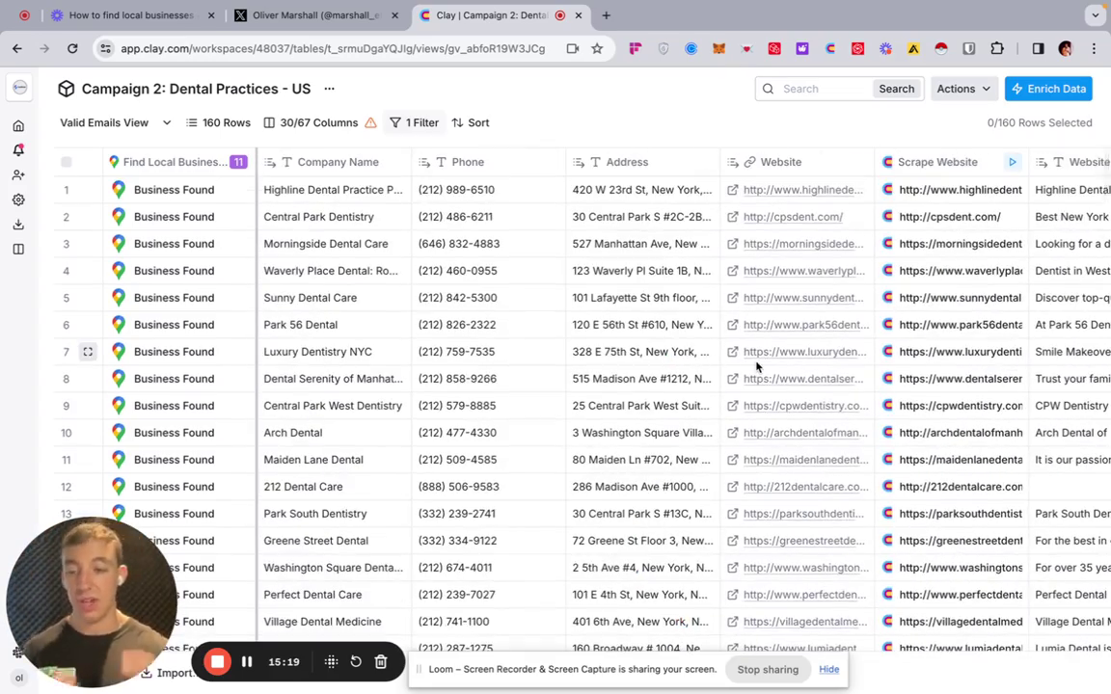